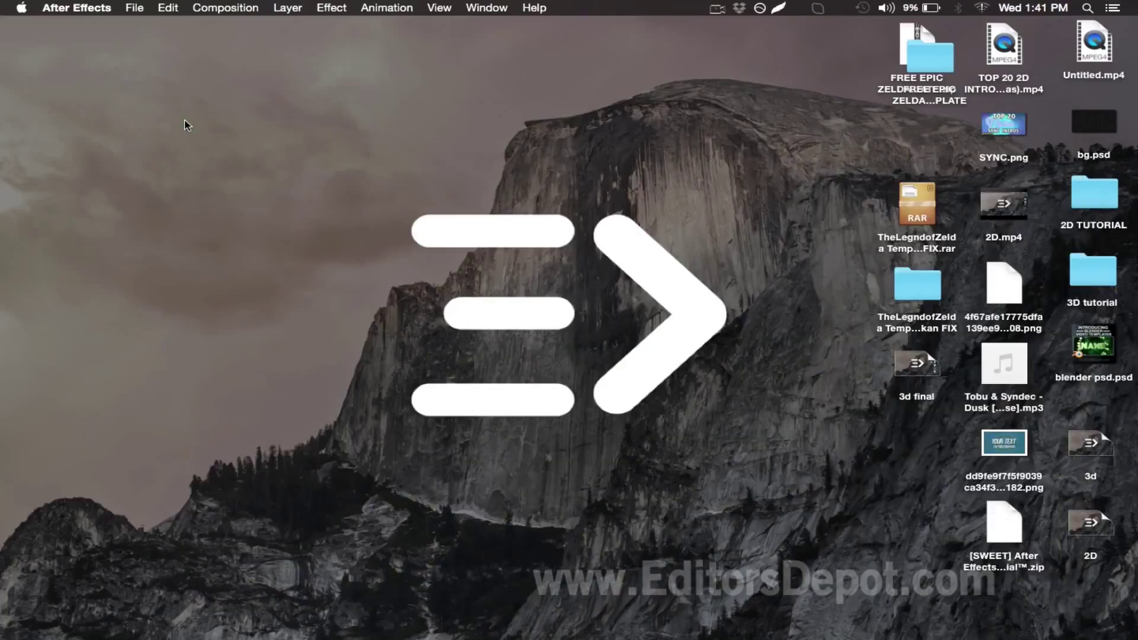
Step: Restore the 2D Intro template project window from the Dock
left_click(184, 120)
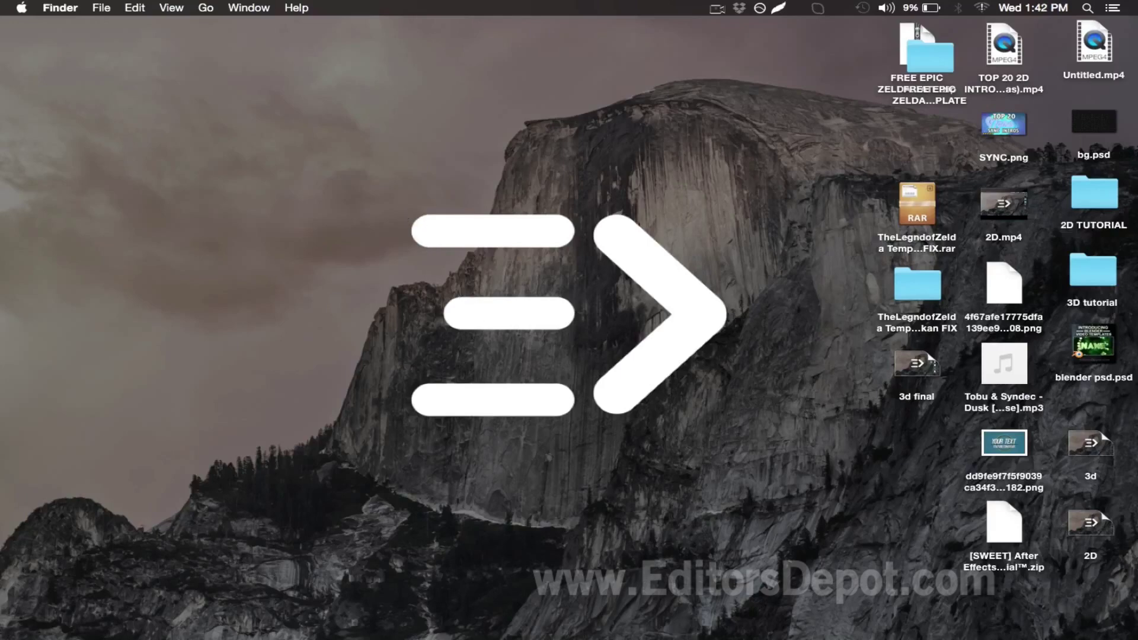
left_click(1010, 626)
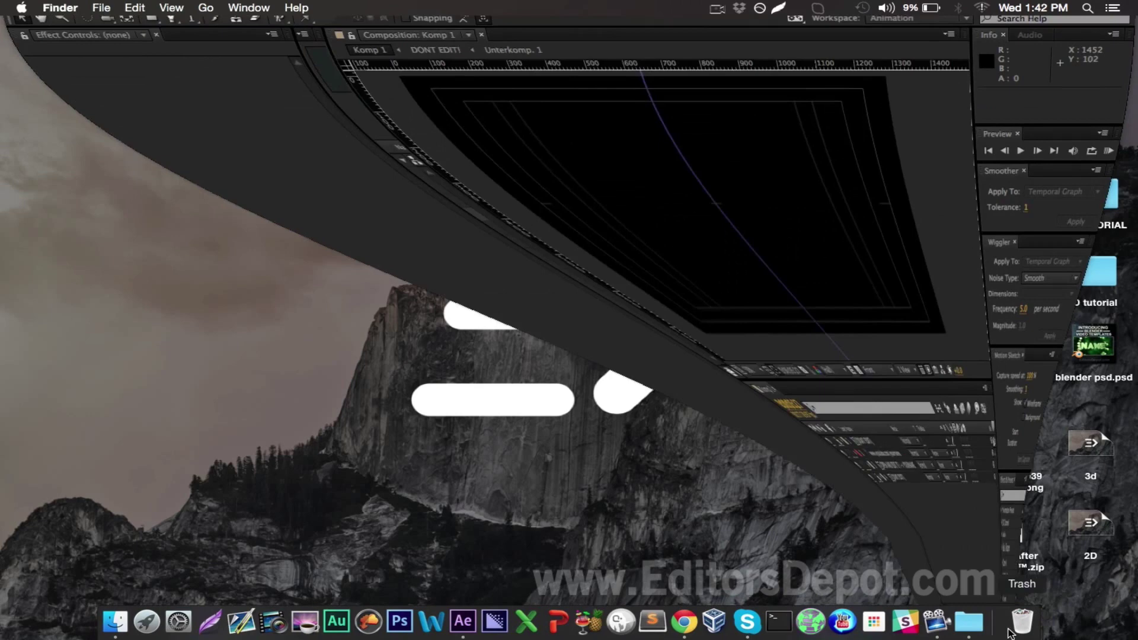
left_click(757, 553)
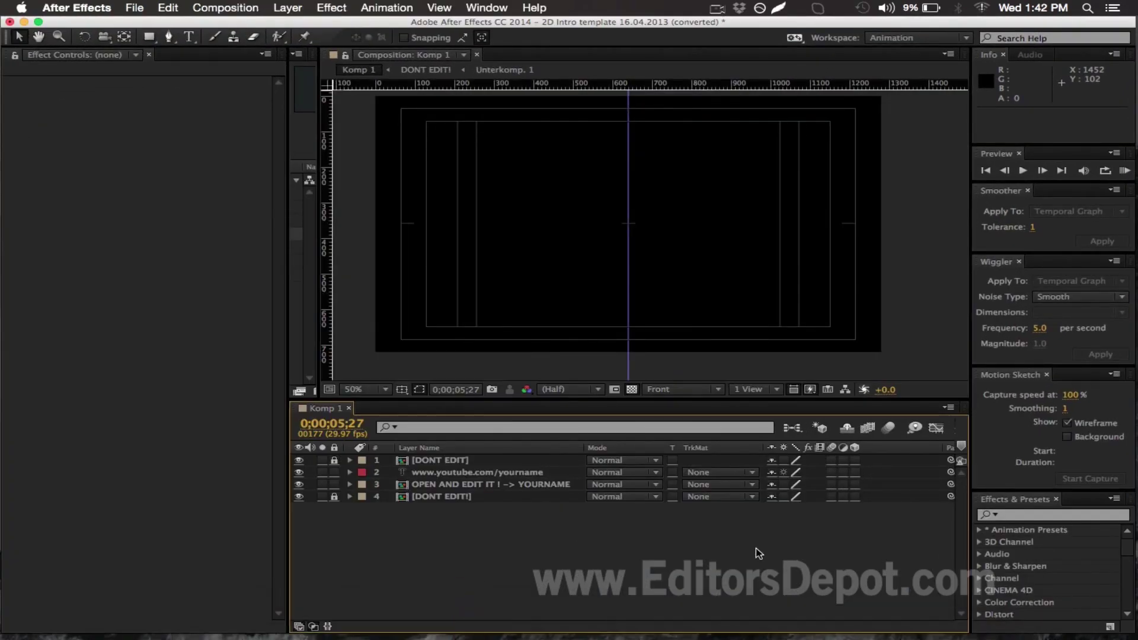
left_click(172, 453)
left_click(373, 329)
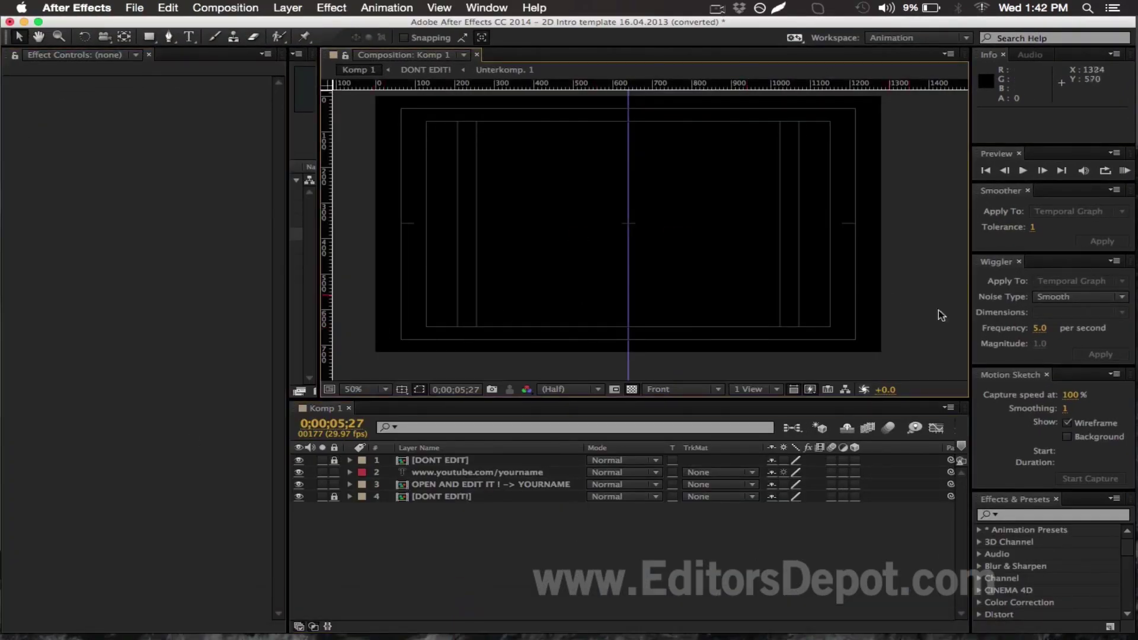
left_click(1003, 329)
left_click(994, 250)
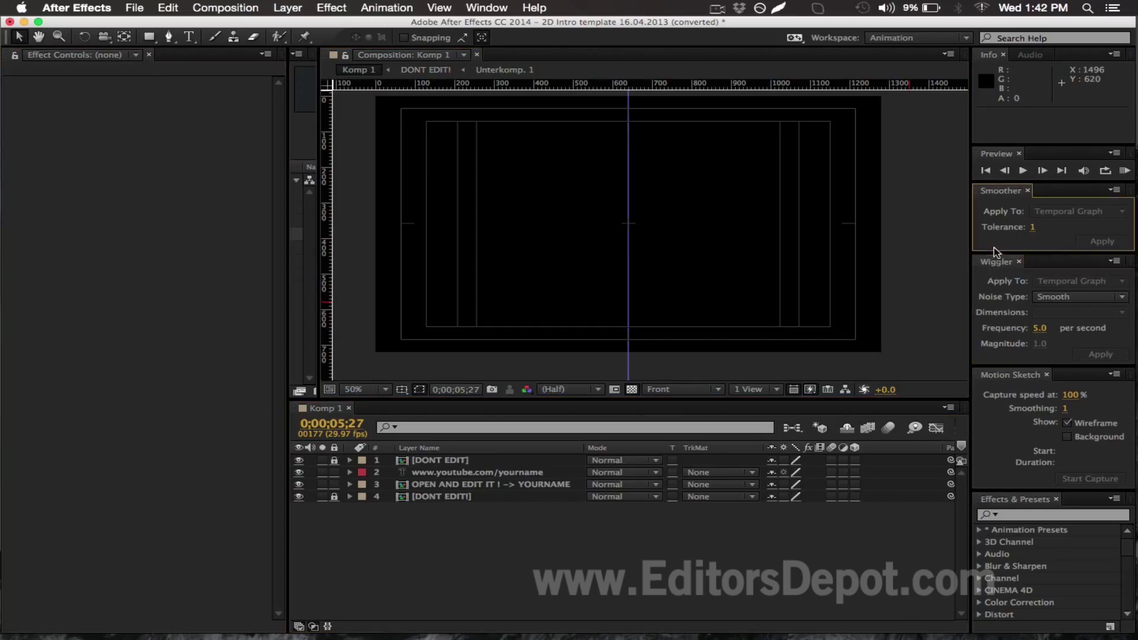
Step: Switch After Effects to the Text workspace layout
left_click(986, 161)
left_click(985, 125)
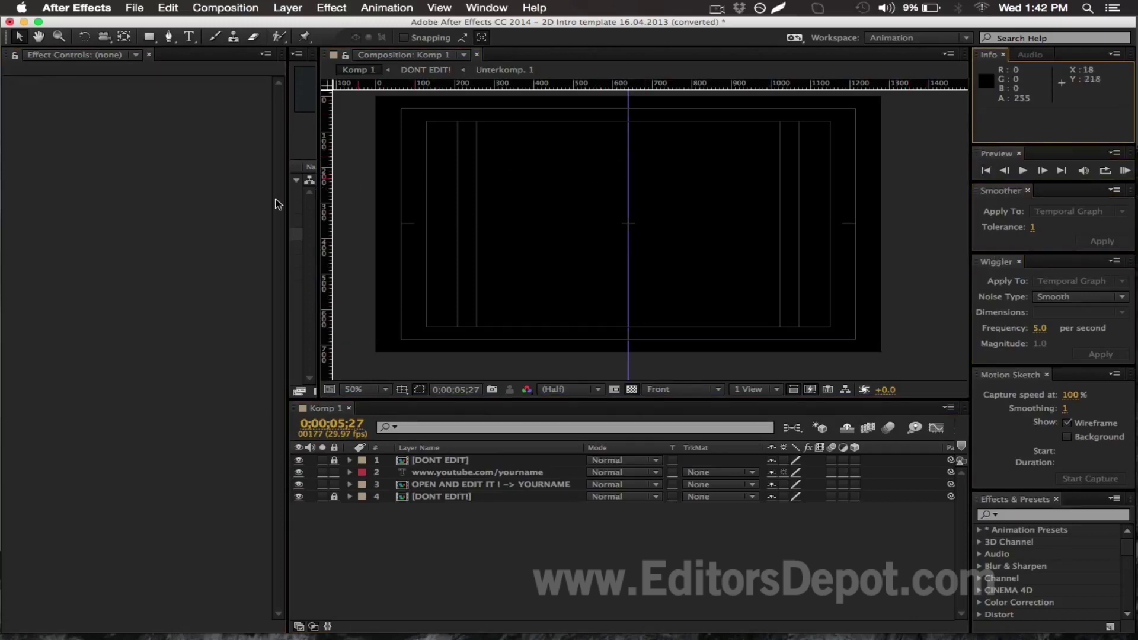
left_click(878, 38)
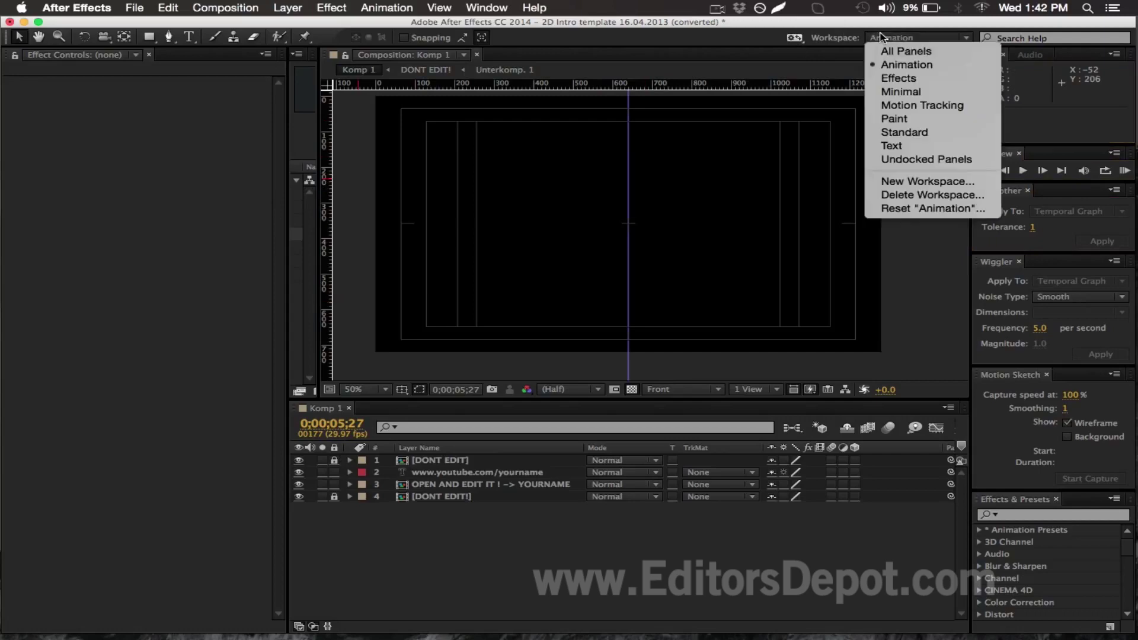
left_click(898, 151)
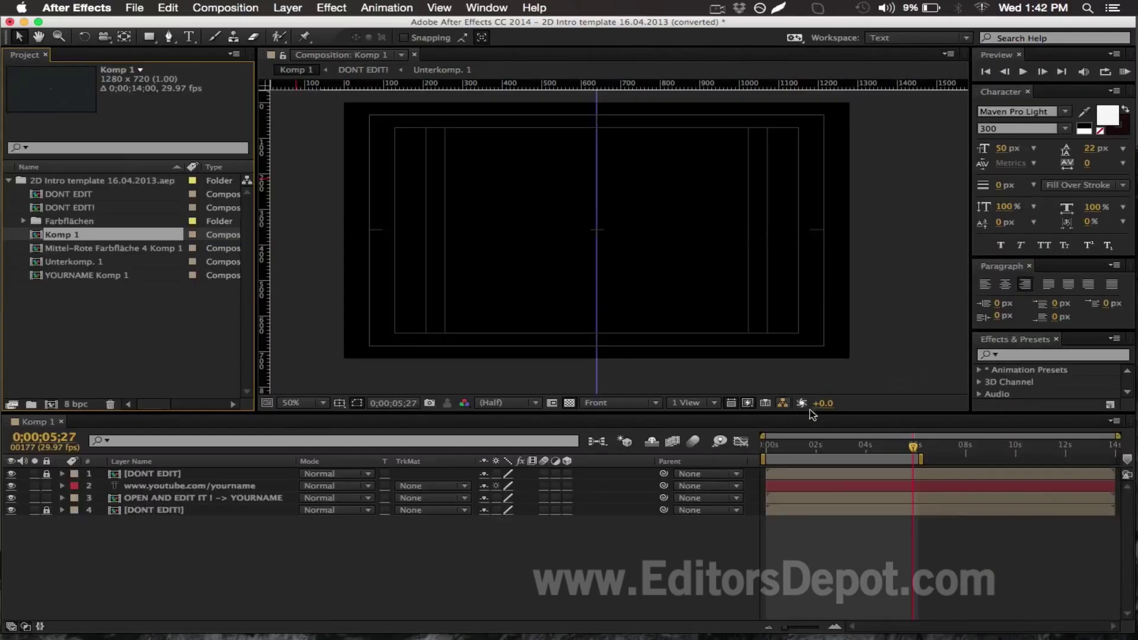
mouse_move(823, 443)
left_mouse_down()
mouse_move(800, 449)
mouse_move(834, 448)
left_mouse_up()
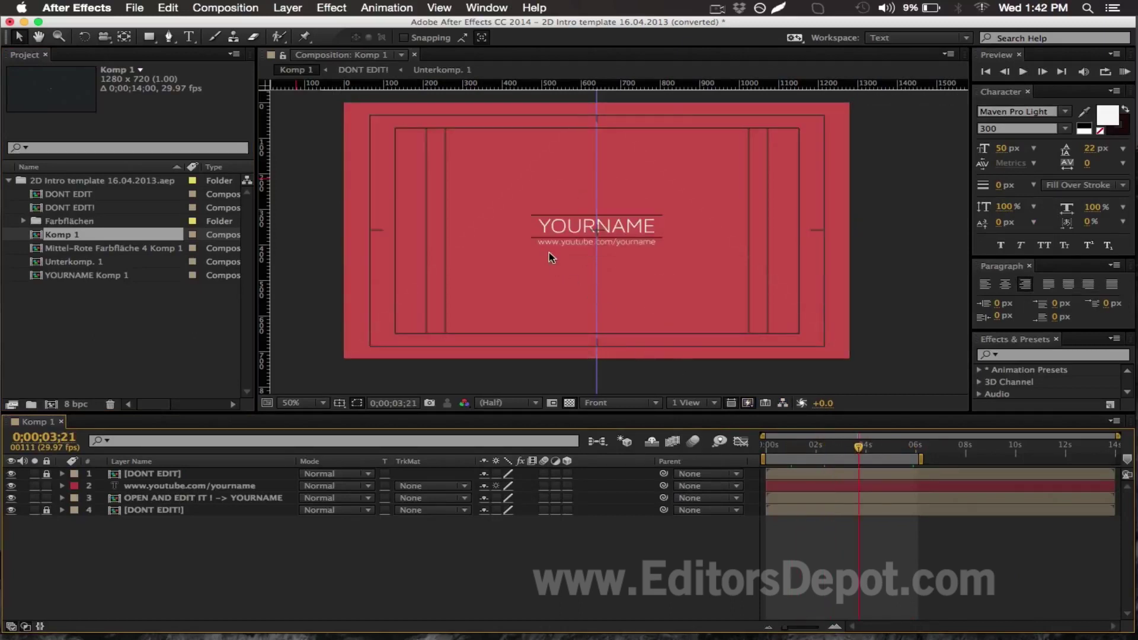
left_click(238, 489)
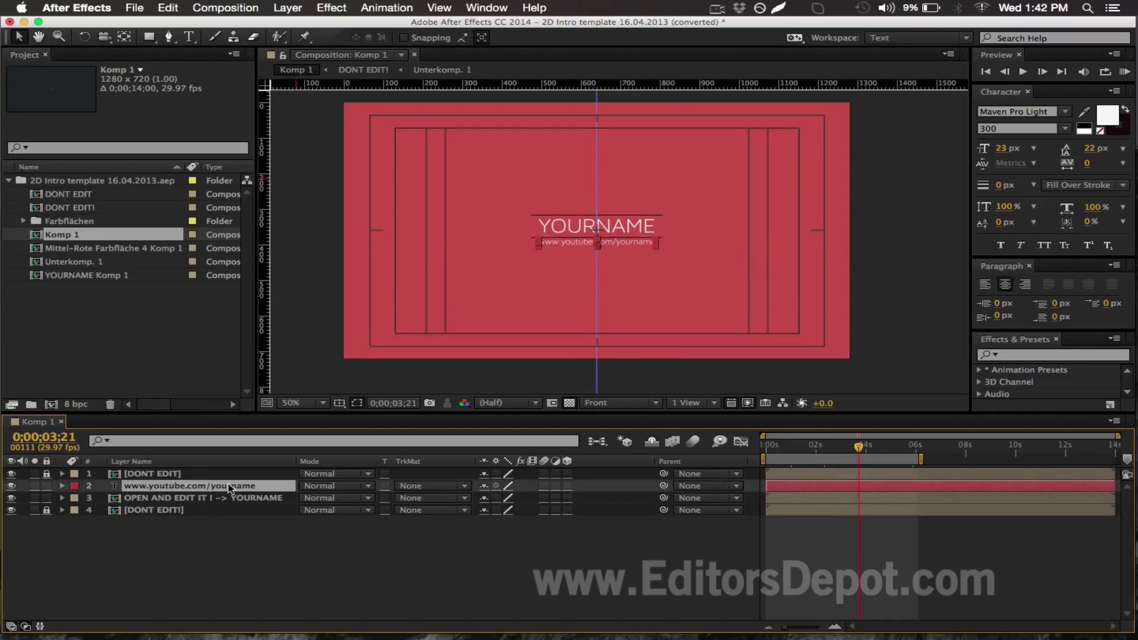
key("ctrl+t")
left_click_drag(617, 240, 659, 240)
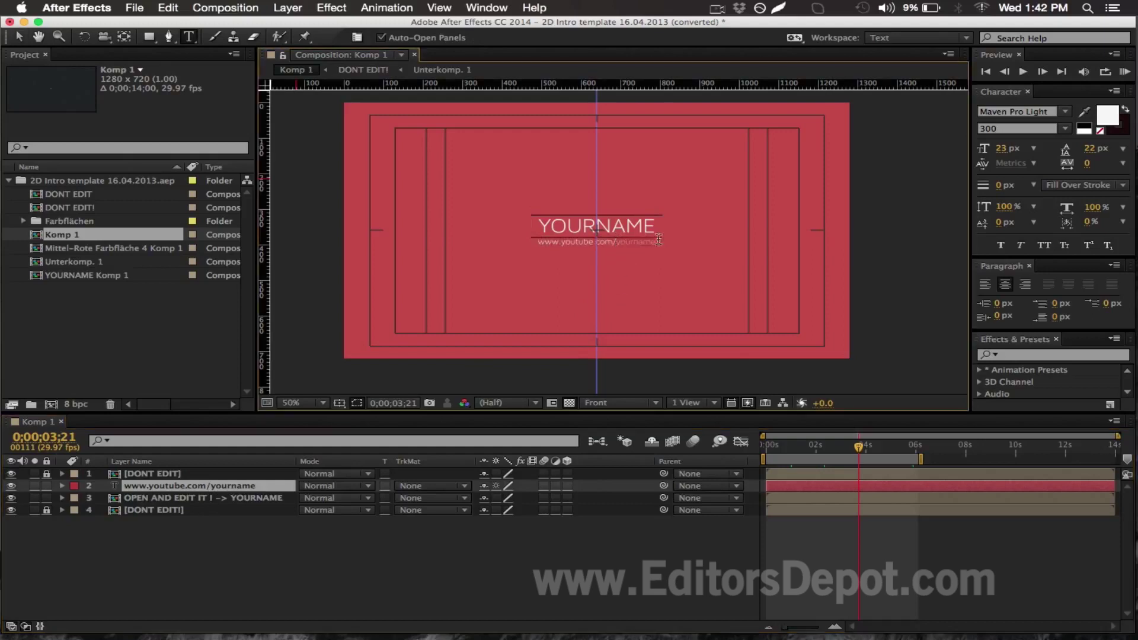
type("ed")
type("itors")
type("depot")
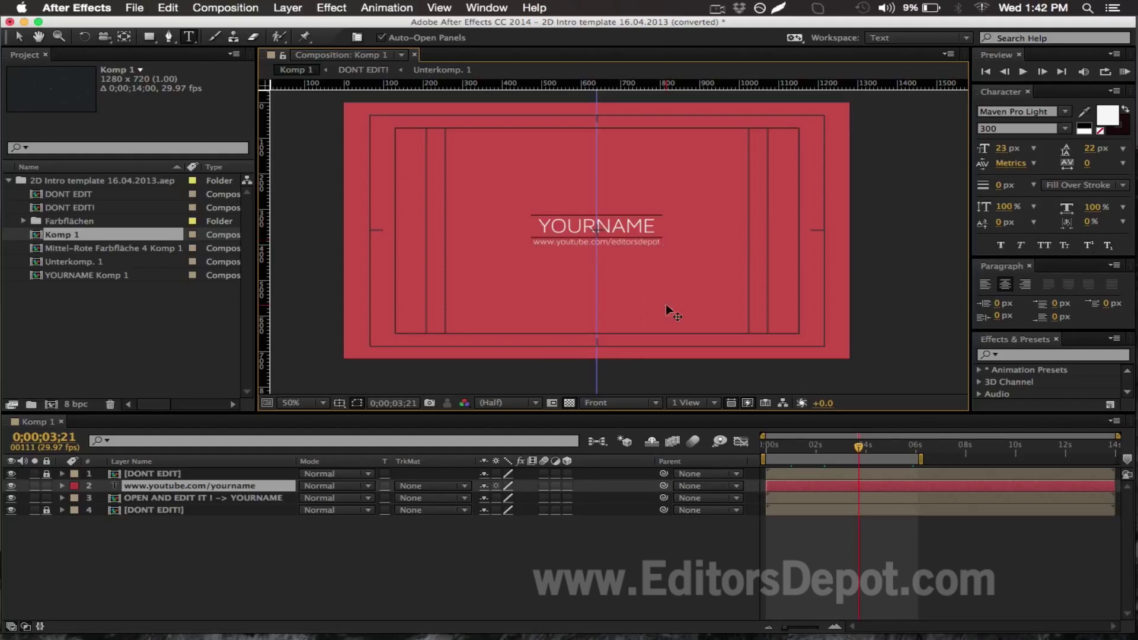
left_click(201, 522)
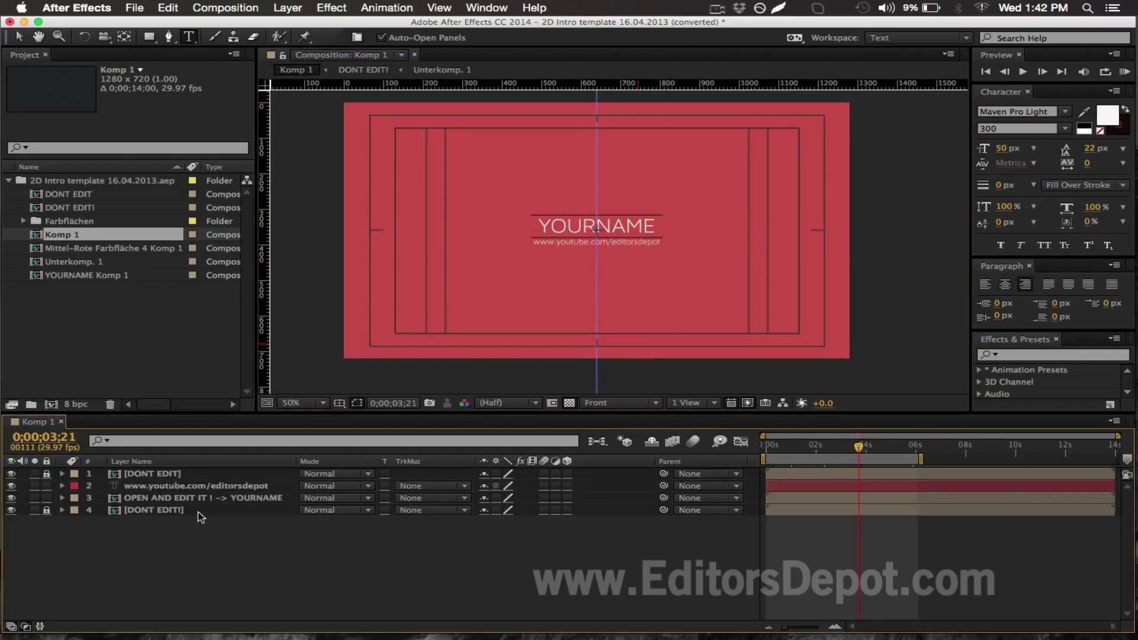
Step: Open the YOURNAME Komp 1 precomp and delete the YOURNAME title text
left_click(190, 498)
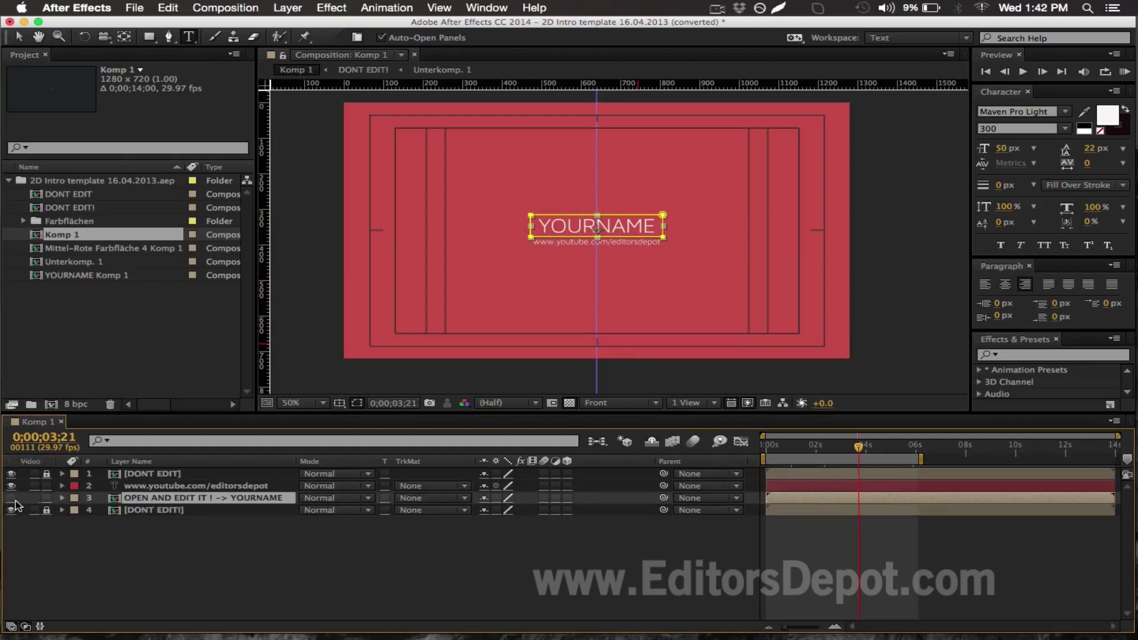
double_click(166, 498)
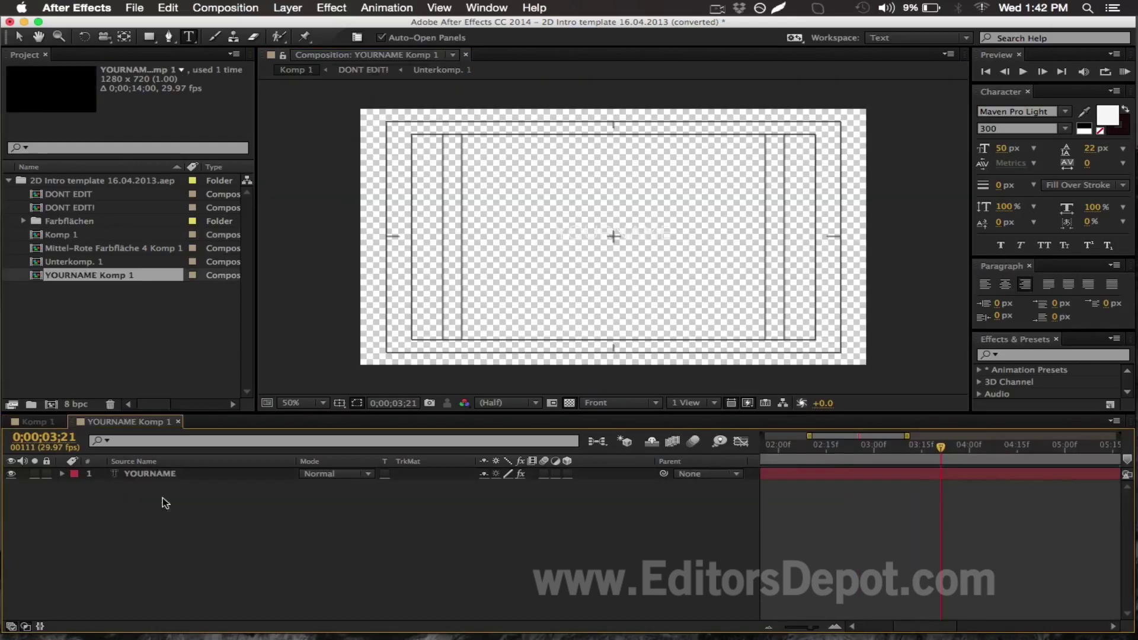
double_click(149, 471)
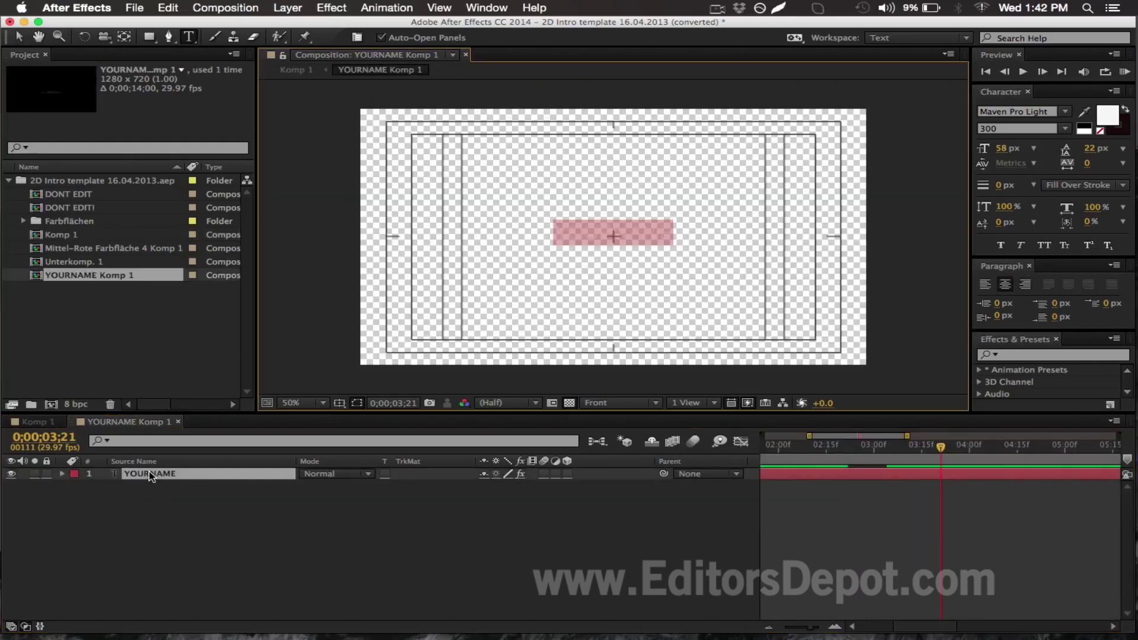
key("BackSpace")
type("DEP")
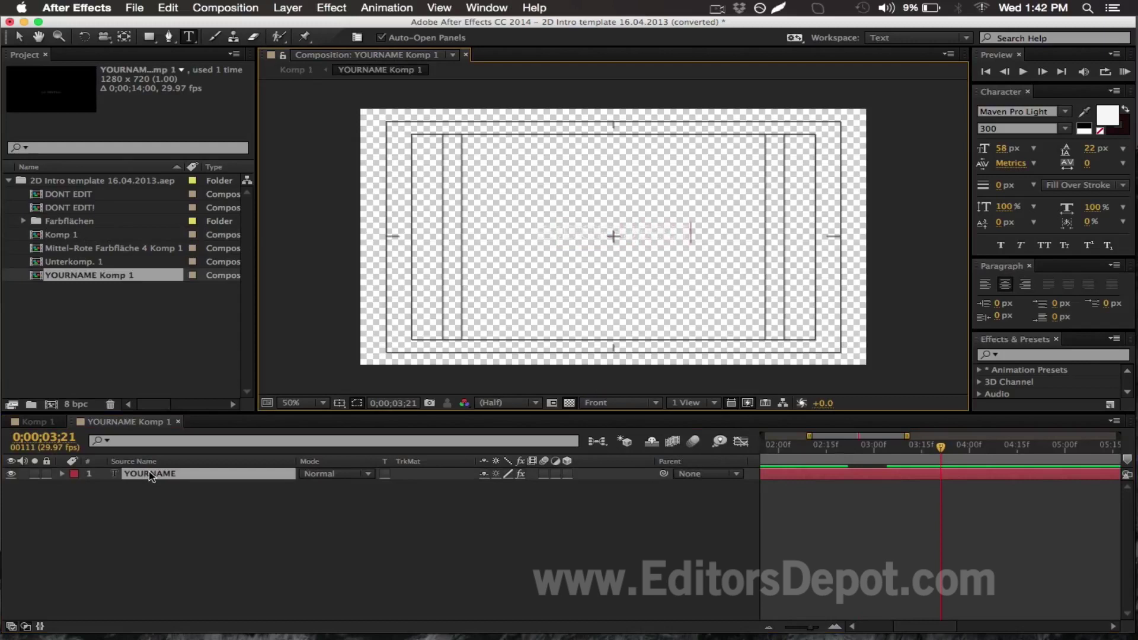
left_click(27, 424)
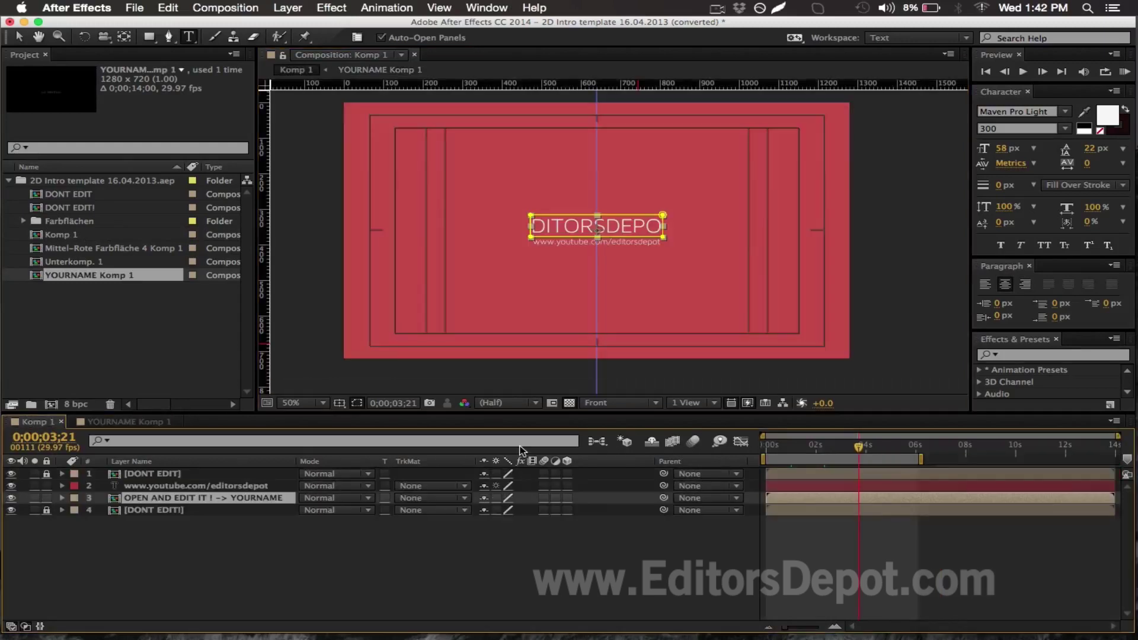
Step: Commit the EDITORSDEPOT title, shrink it to 49 px, and return to Komp 1
left_click(621, 538)
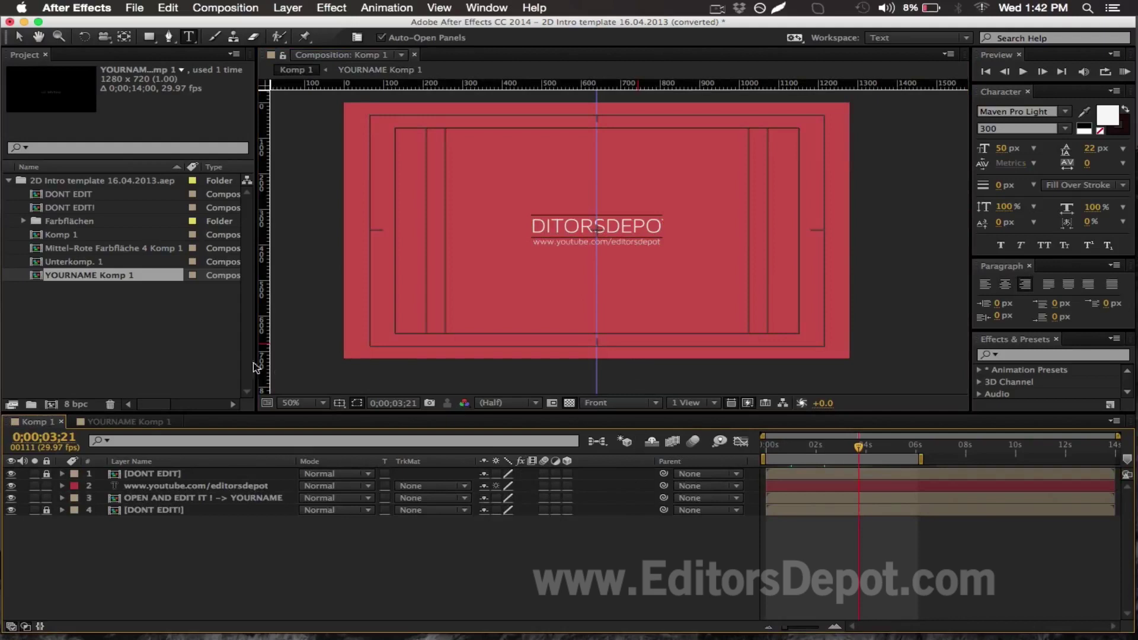
left_click(139, 423)
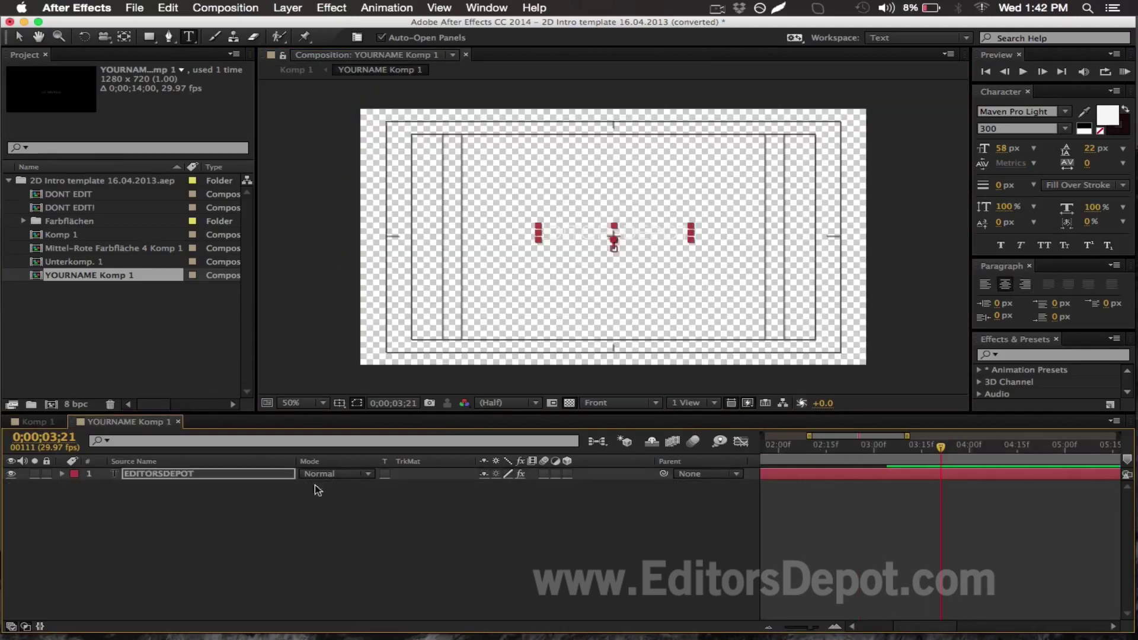
key("Return")
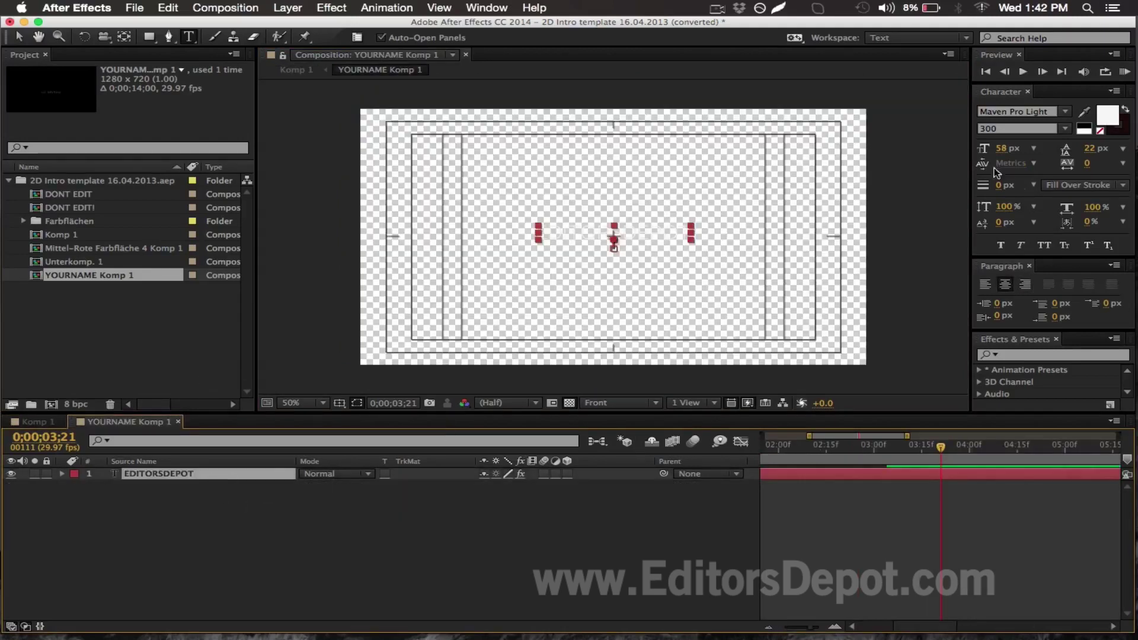
left_click_drag(999, 147, 983, 148)
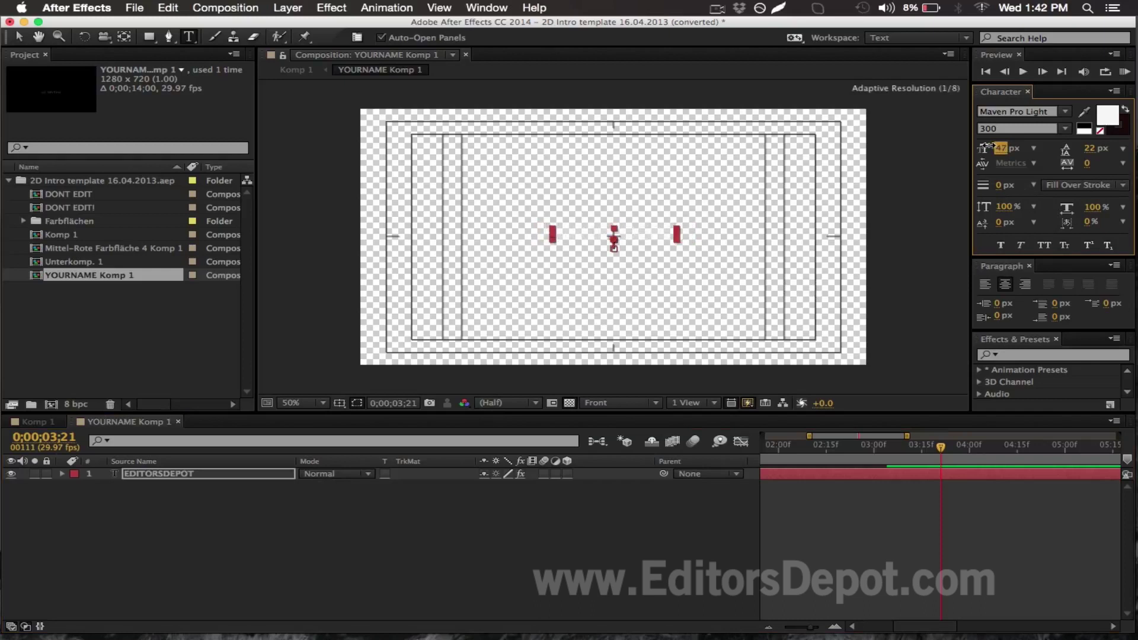
left_click(41, 422)
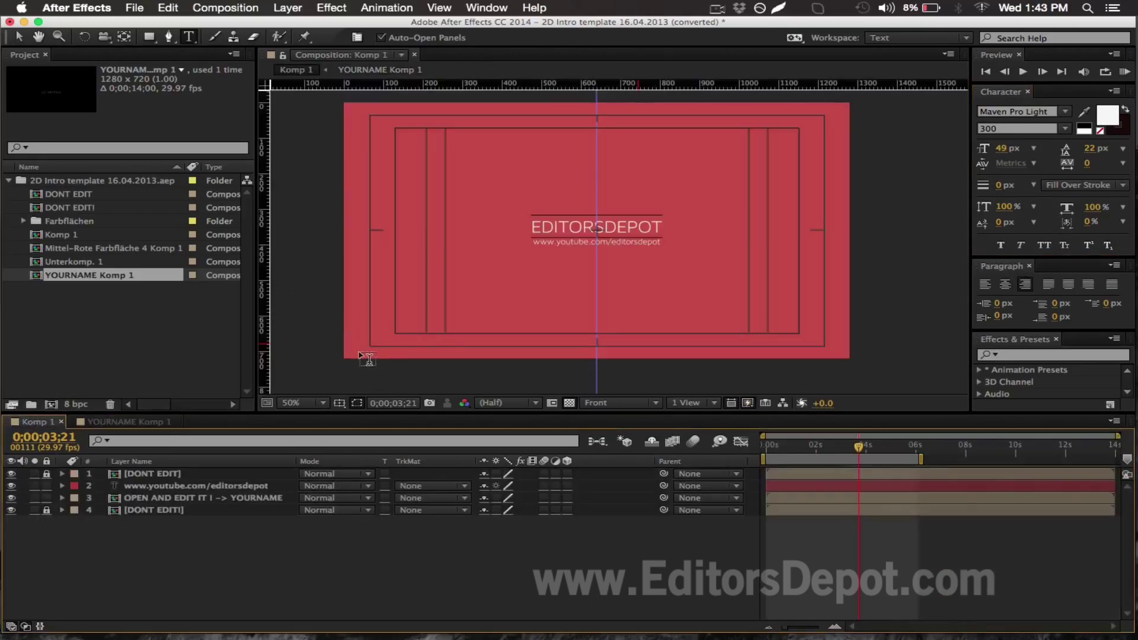
left_click(149, 487)
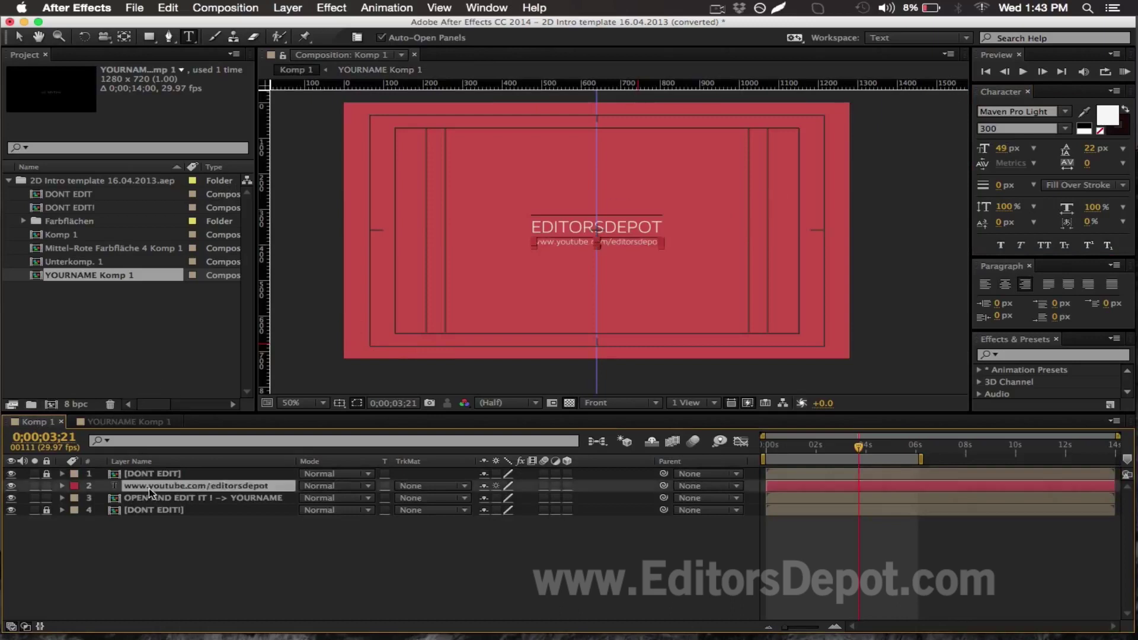
left_click(156, 498)
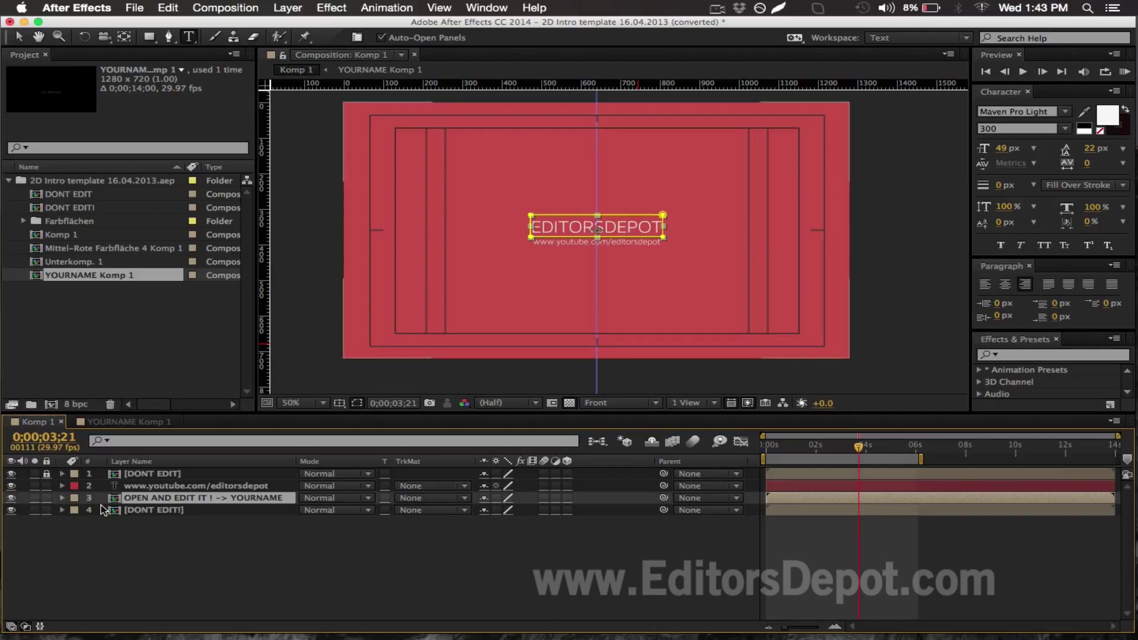
Step: Toggle visibility of layers 3 and 4, then open the [DONT EDIT!] precomp
left_click(47, 511)
left_click(10, 509)
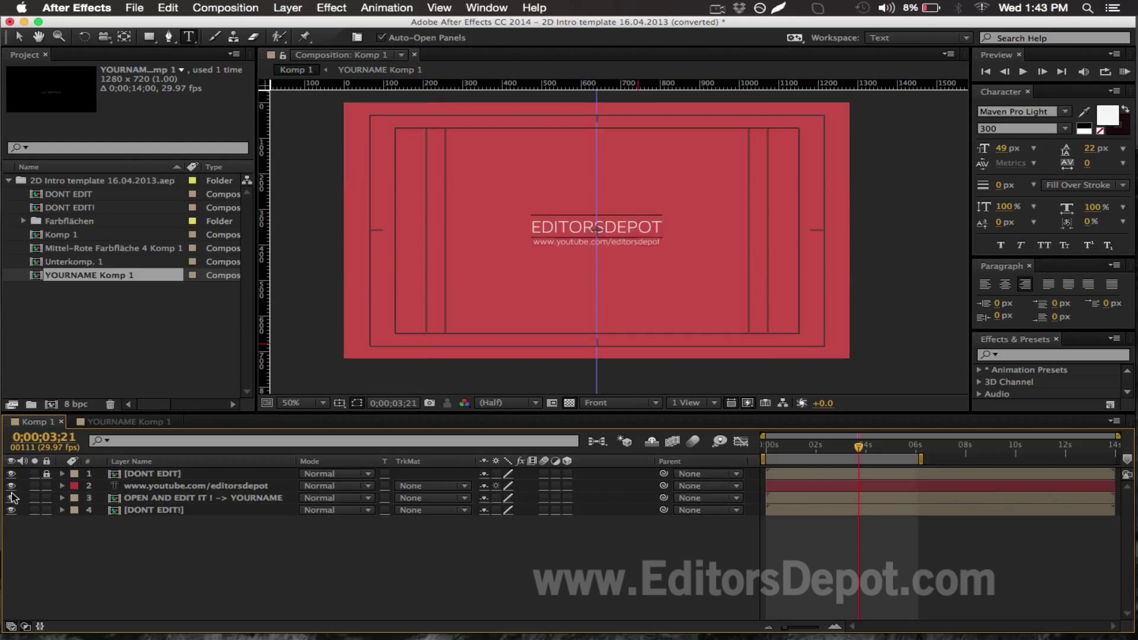
left_click(11, 499)
left_click(127, 504)
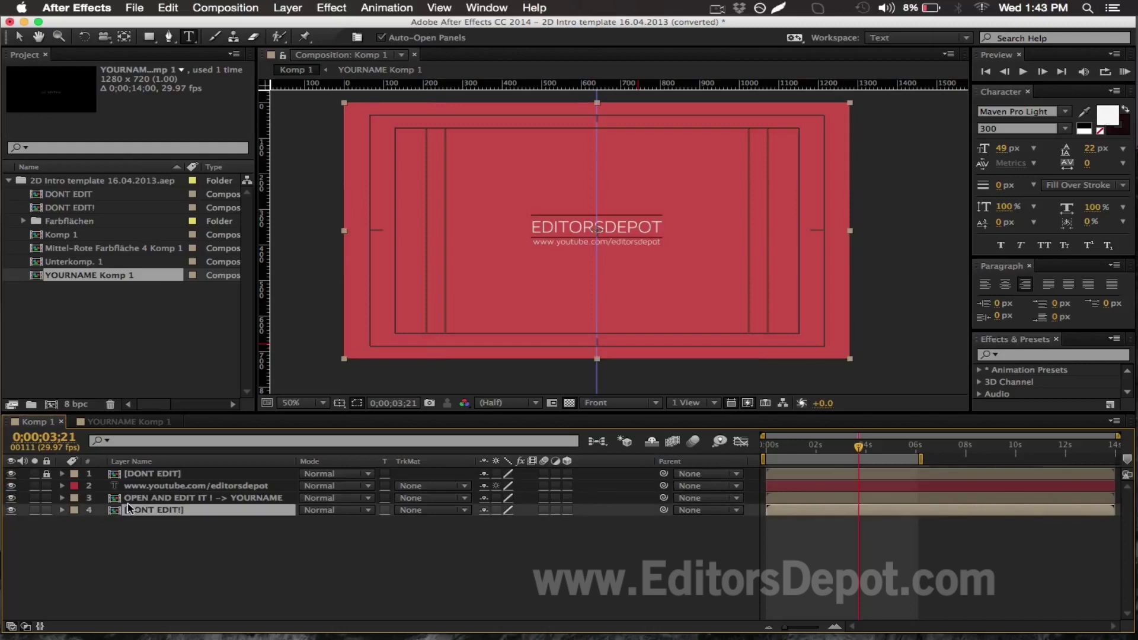
left_click(127, 502)
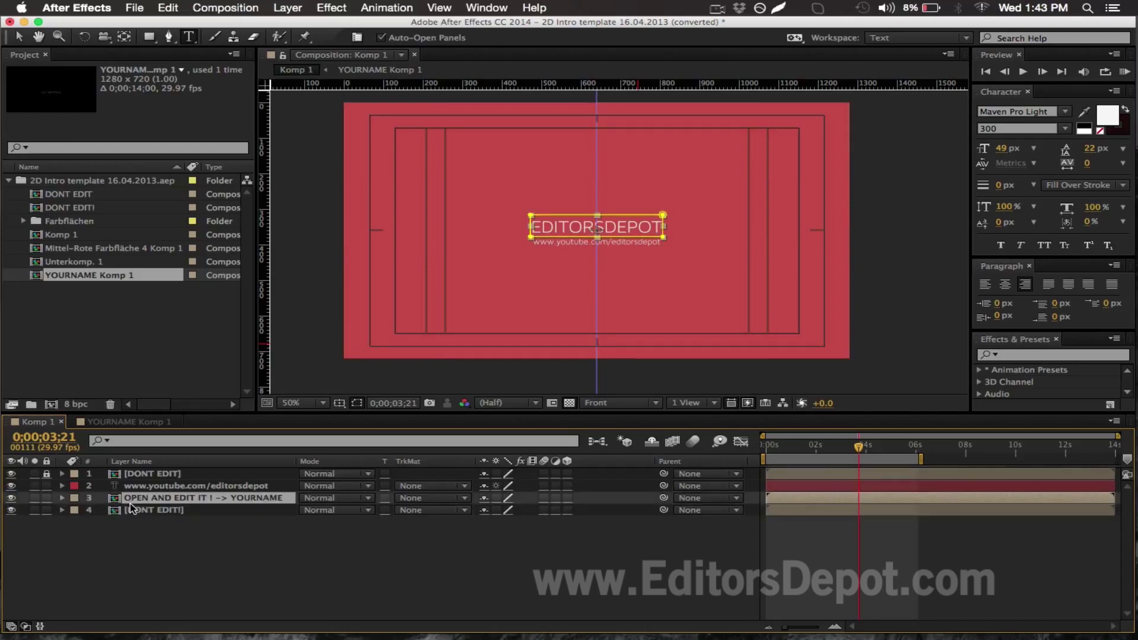
double_click(129, 504)
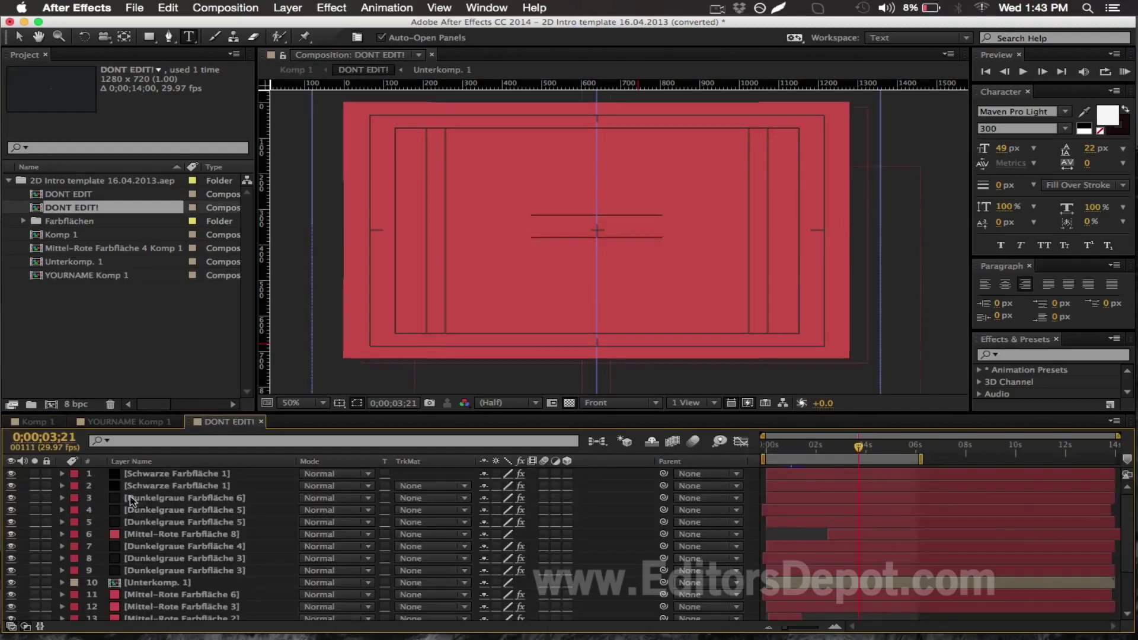
scroll(177, 515, "down", 2)
scroll(214, 525, "down", 3)
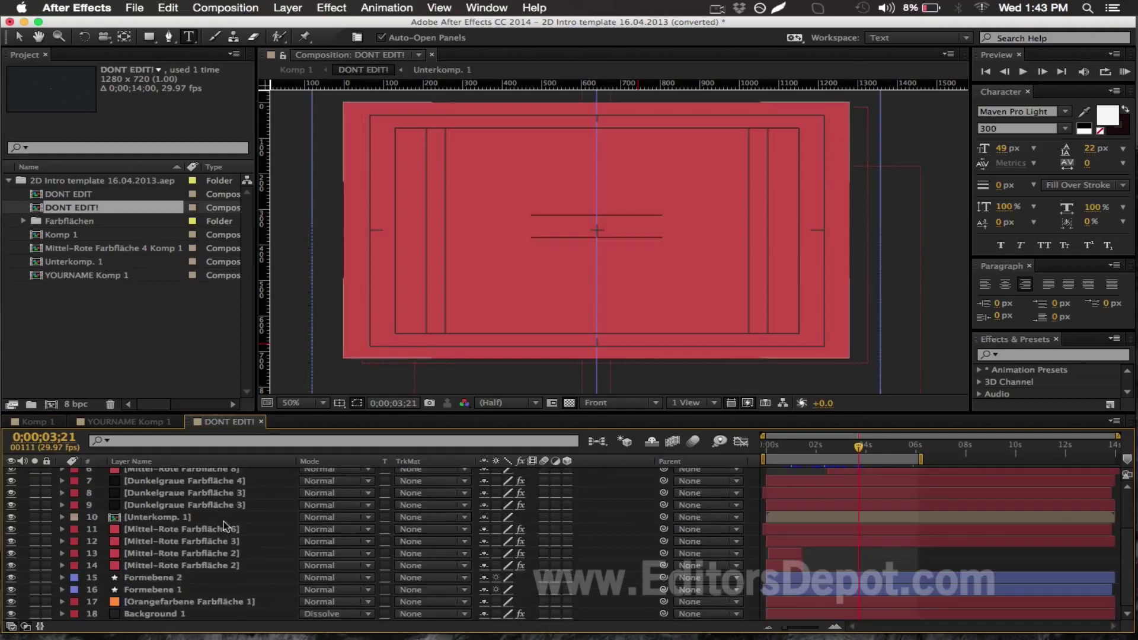
Step: At about one second, identify the Formebene squares and expand Formebene 1
left_click_drag(782, 445, 792, 447)
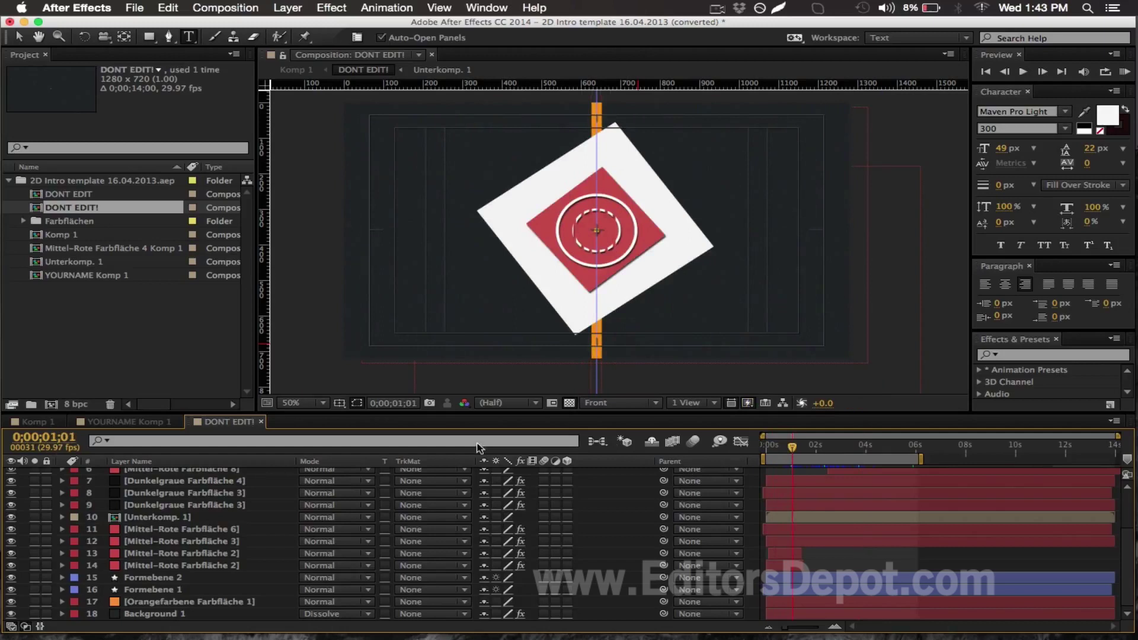
left_click(138, 570)
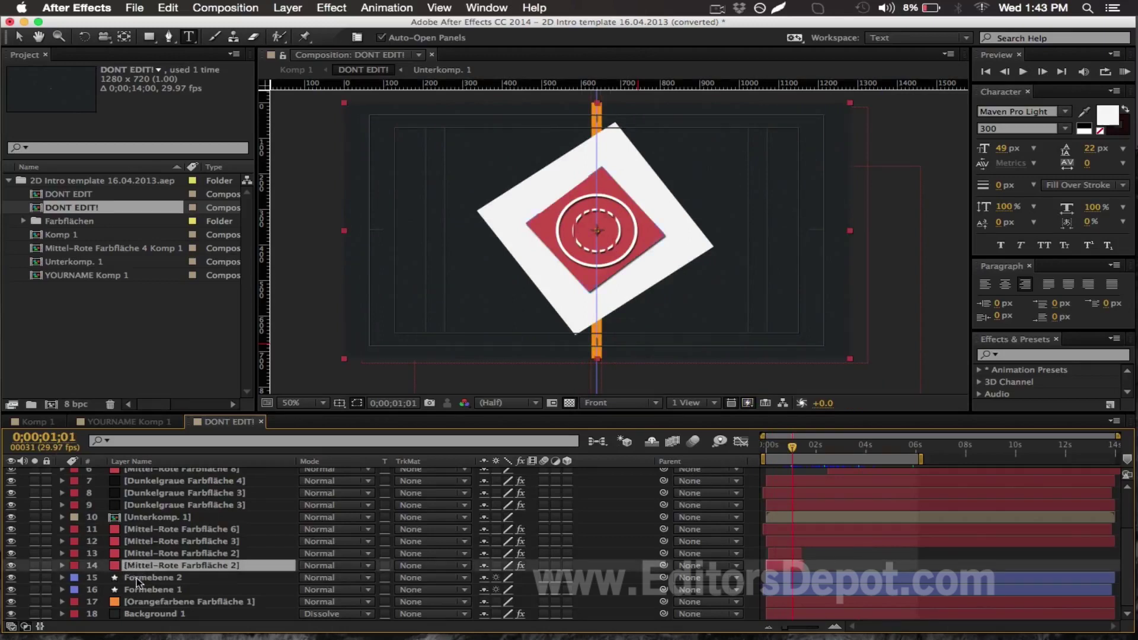
left_click(138, 578)
left_click(10, 578)
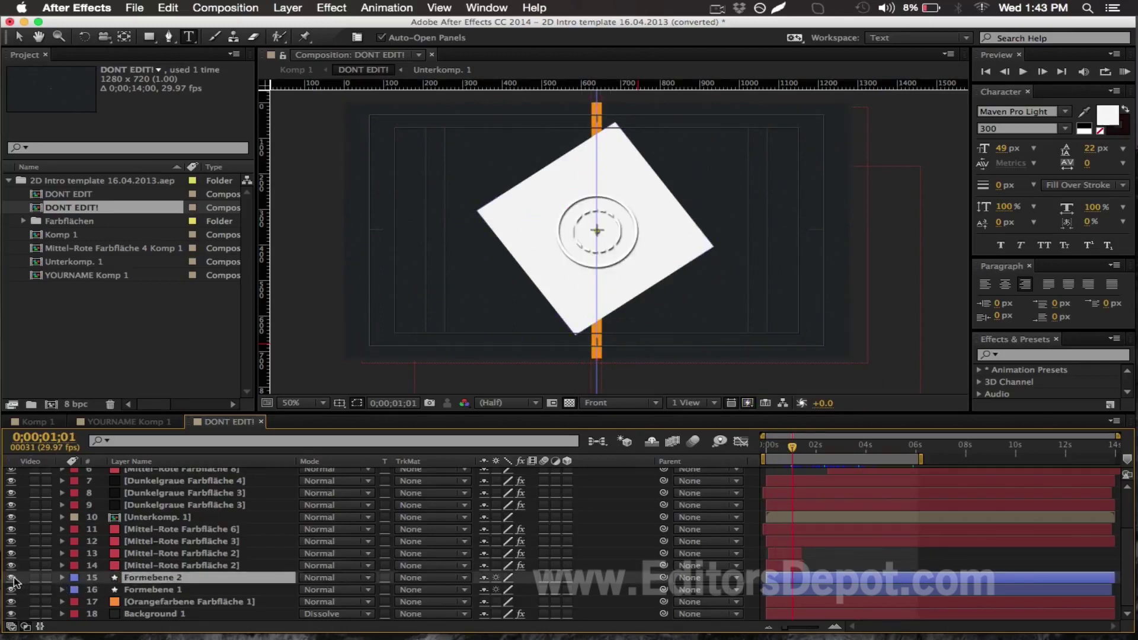
left_click(11, 589)
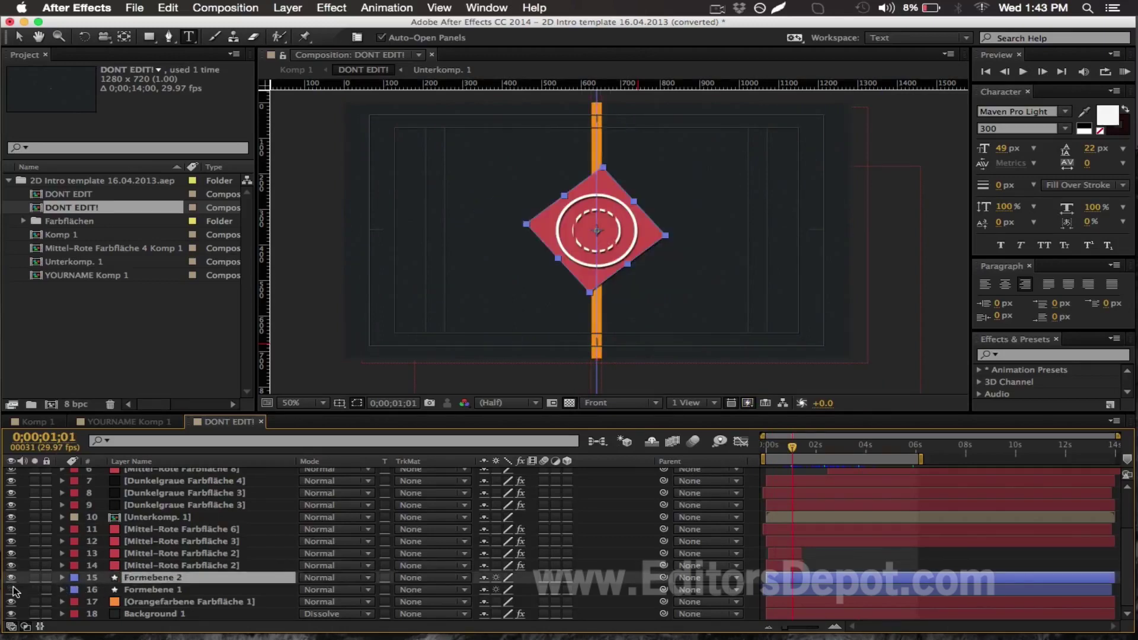
left_click(121, 589)
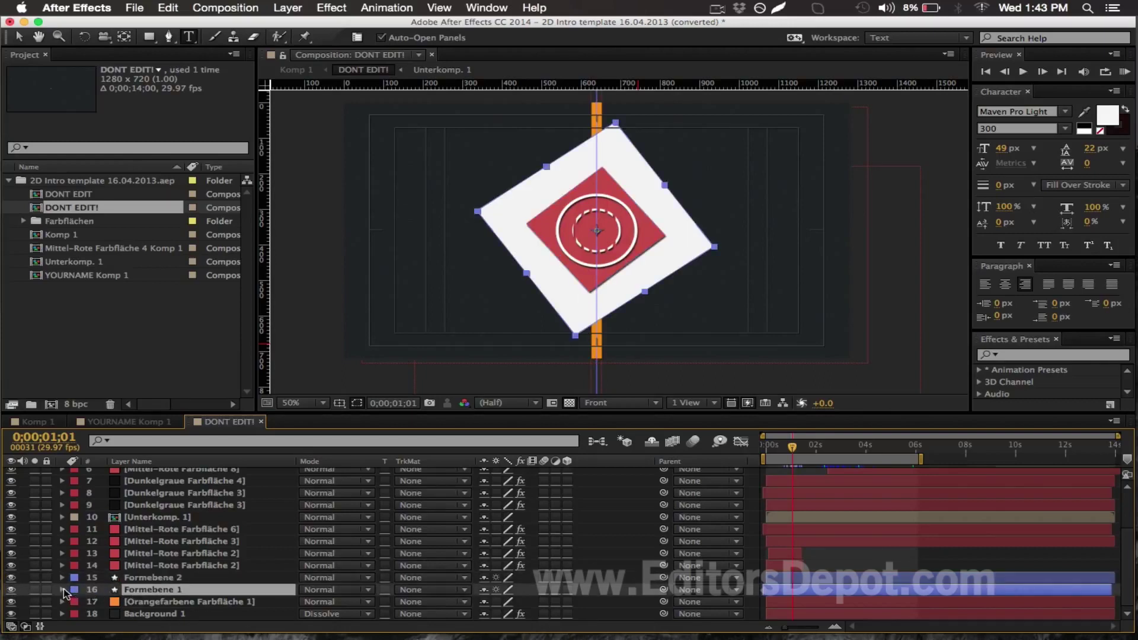
left_click(62, 590)
scroll(60, 574, "down", 2)
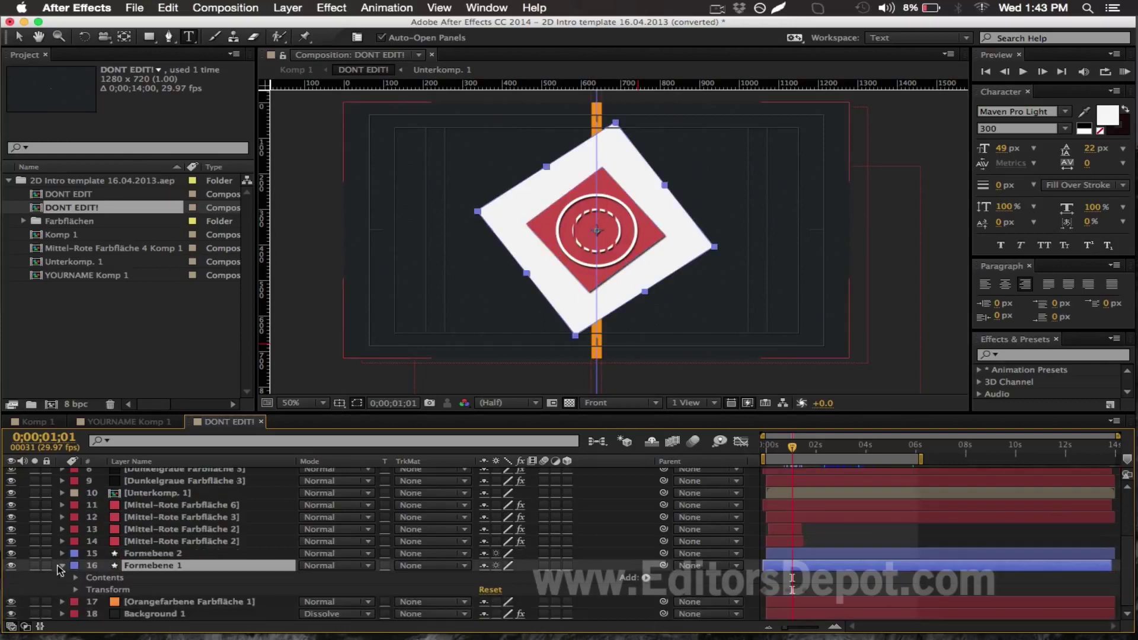
Step: Expand Formebene 1's Contents down to Rechteck 1's Fläche 1 fill
left_click(77, 590)
scroll(78, 590, "down", 5)
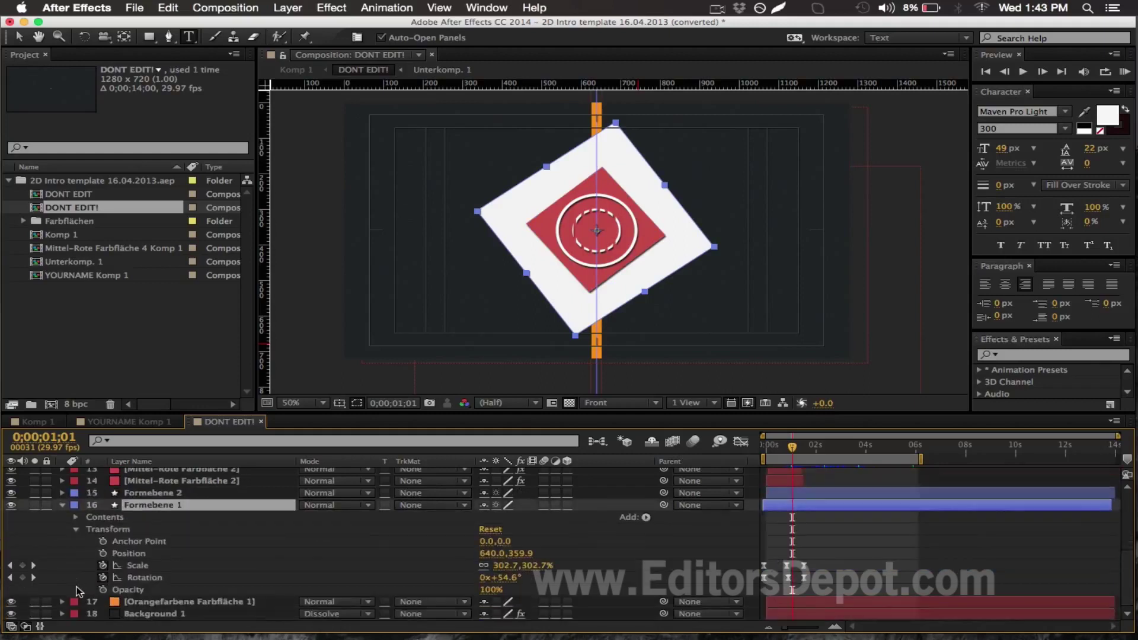
left_click(76, 529)
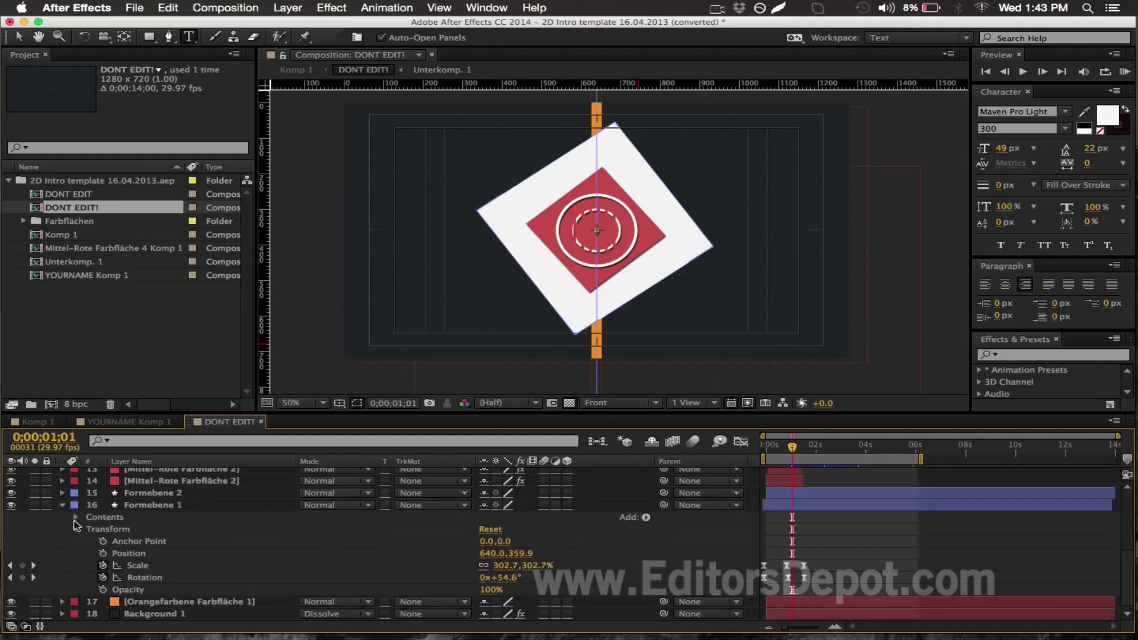
left_click(76, 517)
left_click(88, 530)
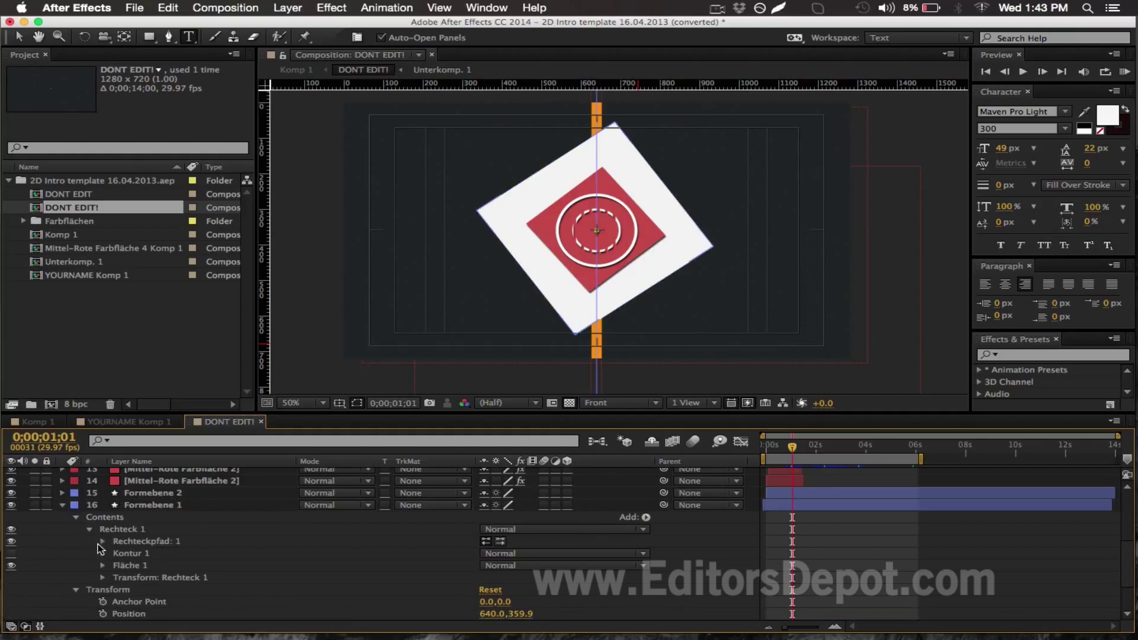
left_click(103, 566)
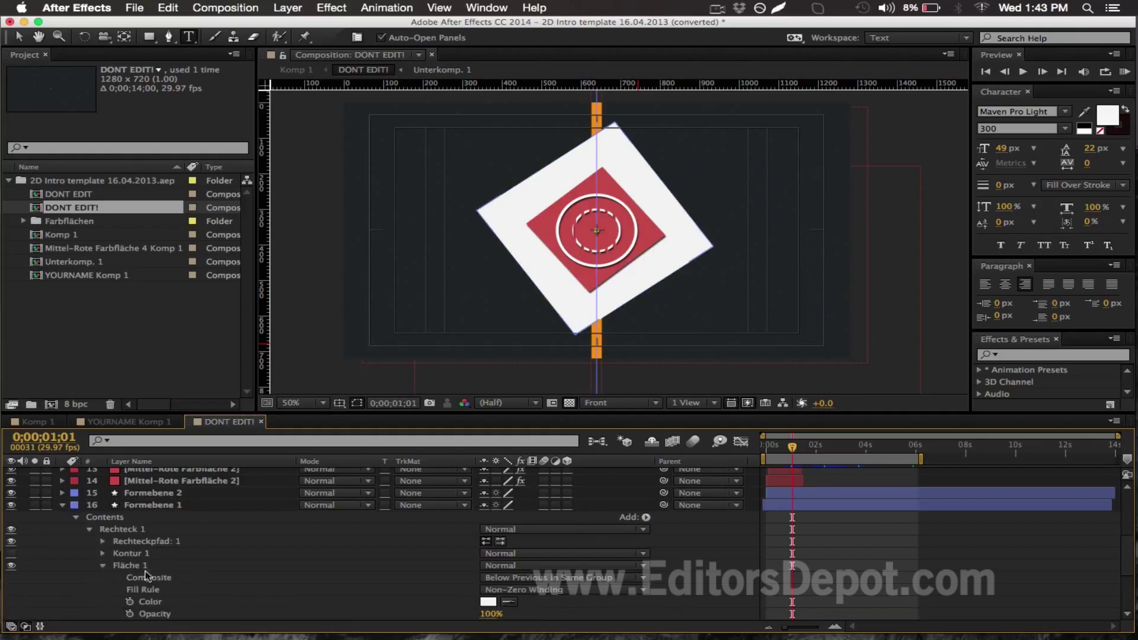
Step: Set the outer square's fill colour to bright orange (H 31°)
left_click(487, 602)
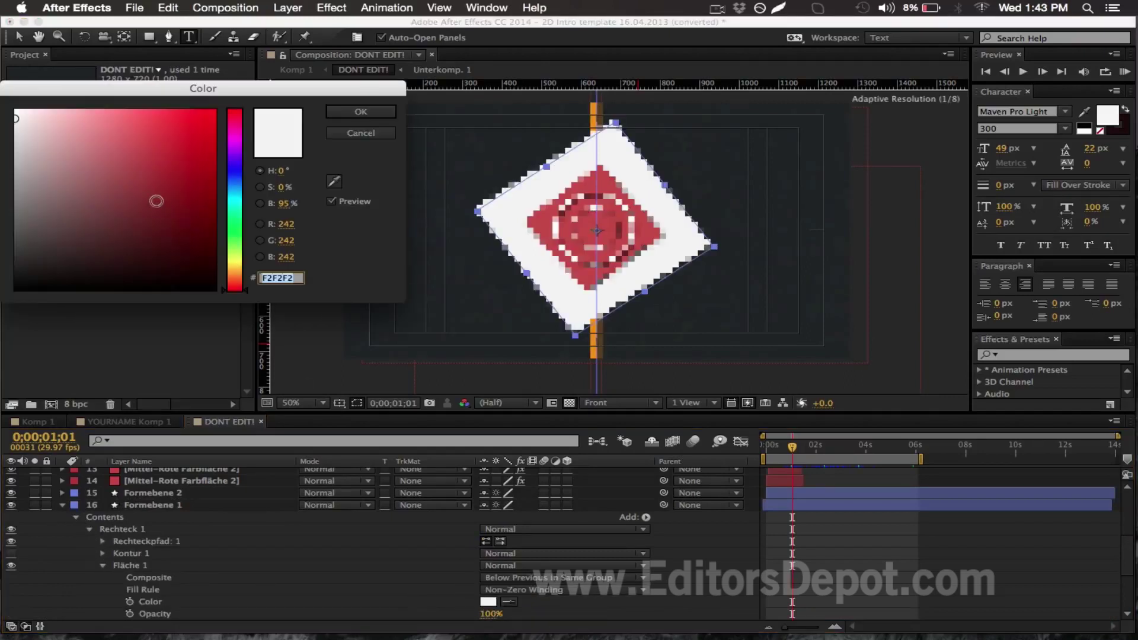
left_click(197, 169)
left_click_drag(237, 192, 239, 281)
mouse_move(200, 120)
left_mouse_down()
mouse_move(178, 78)
mouse_move(311, 83)
left_mouse_up()
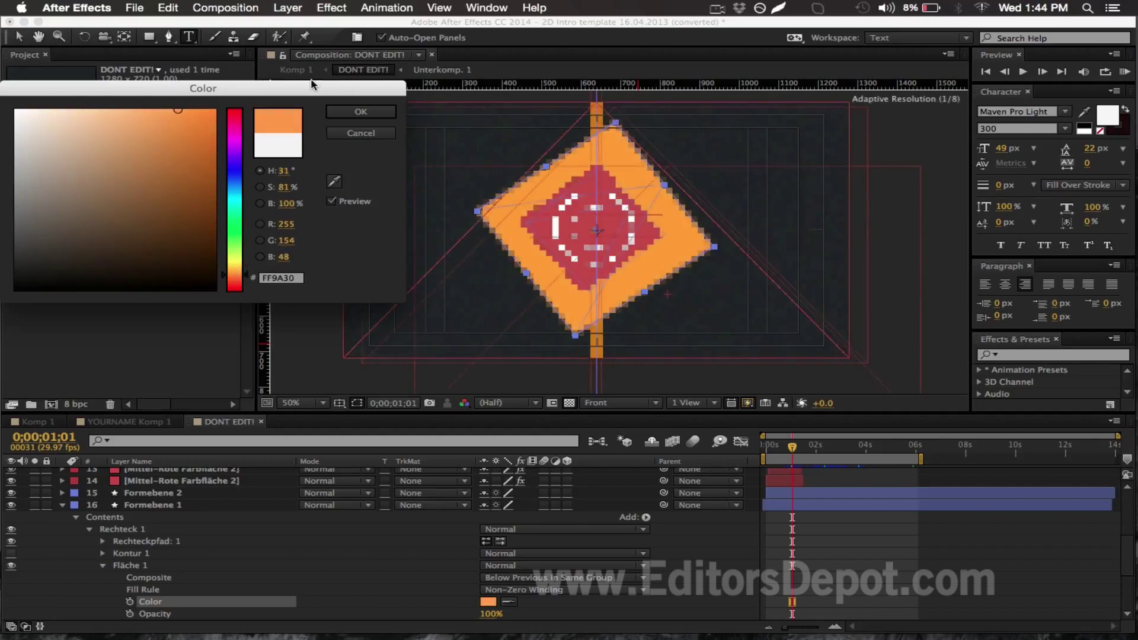
left_click(355, 110)
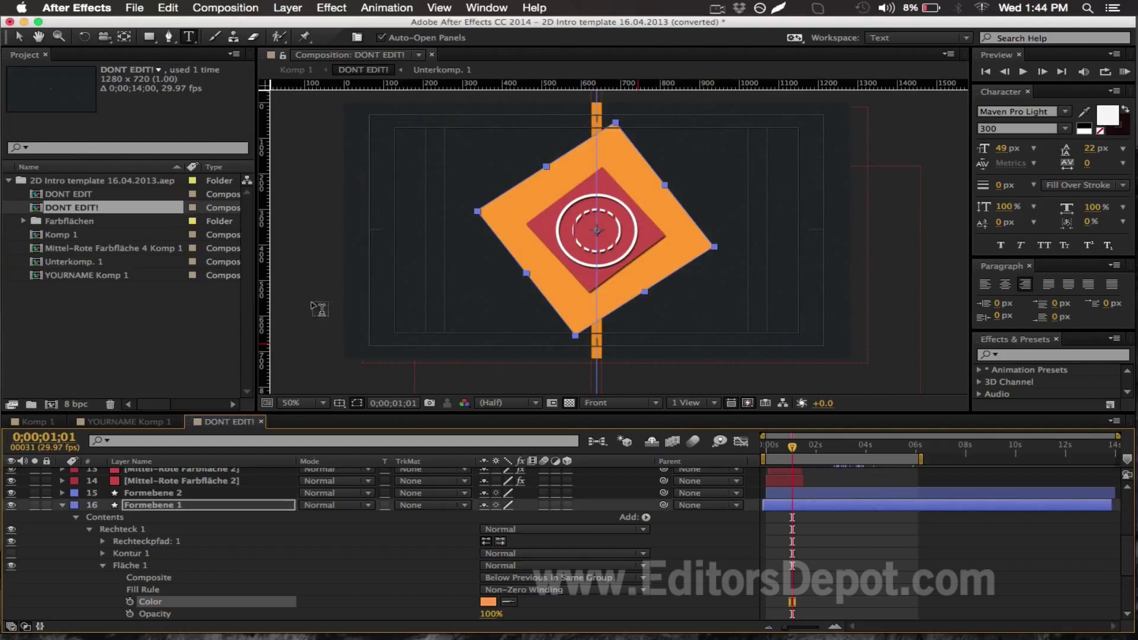
Step: Expand Formebene 2's Contents down to Rechteck 1's Fläche 1 fill
left_click(156, 481)
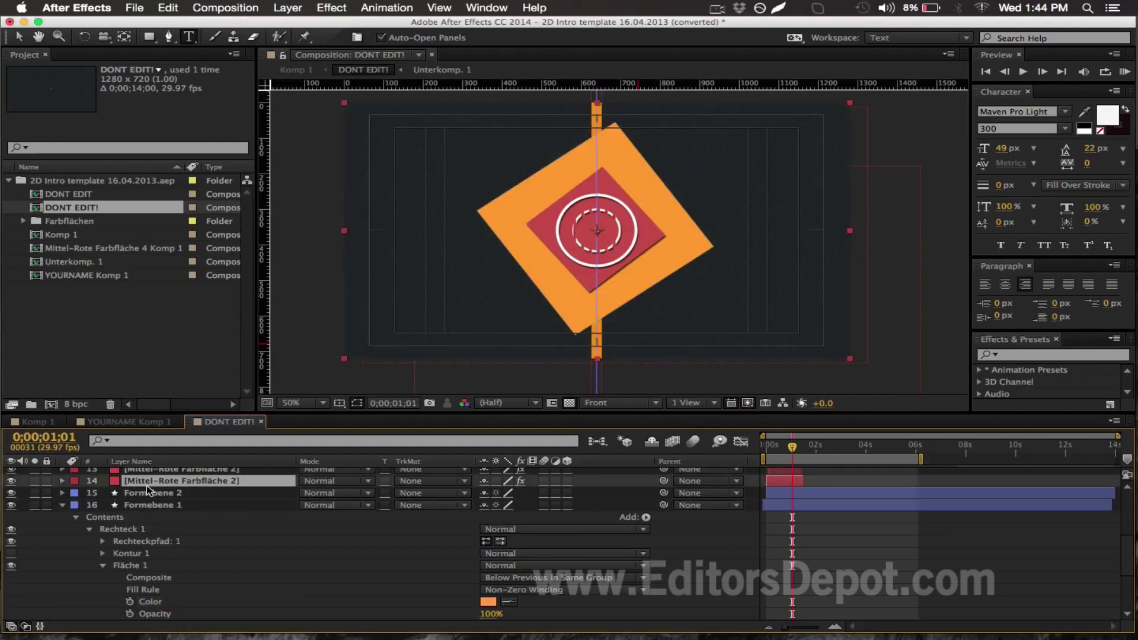
left_click(147, 493)
left_click(63, 505)
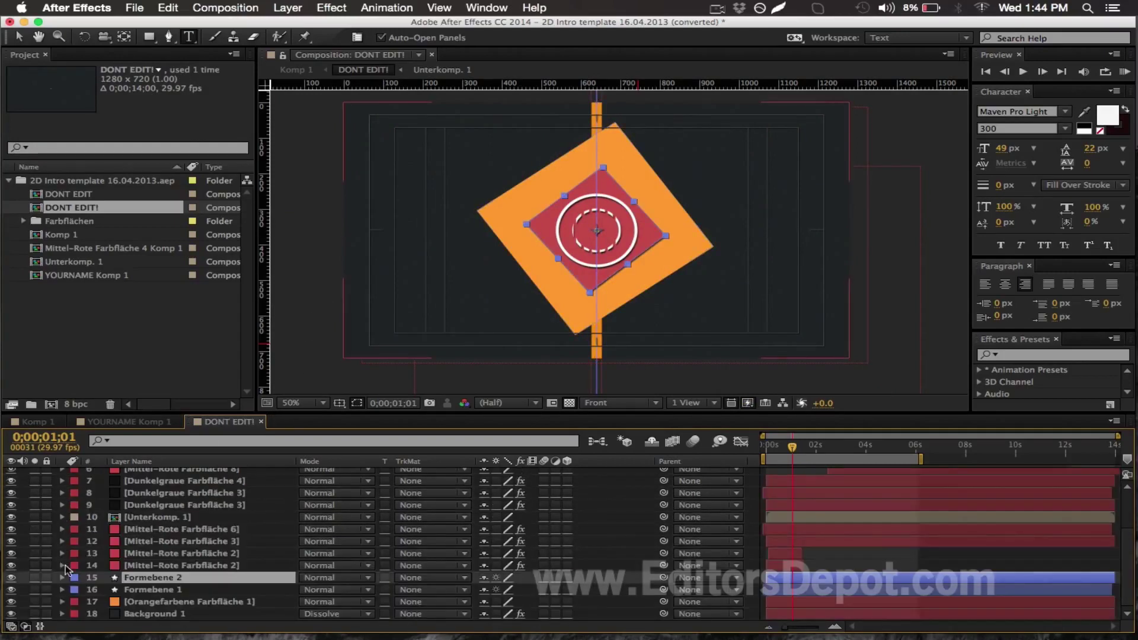
left_click(62, 578)
left_click(75, 601)
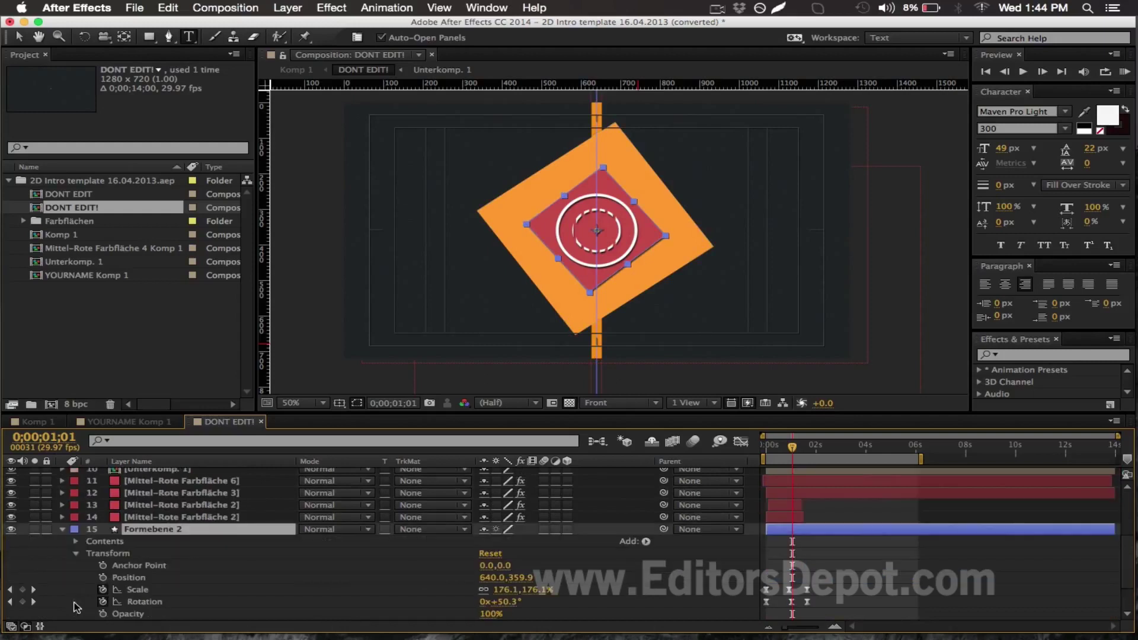
left_click(75, 541)
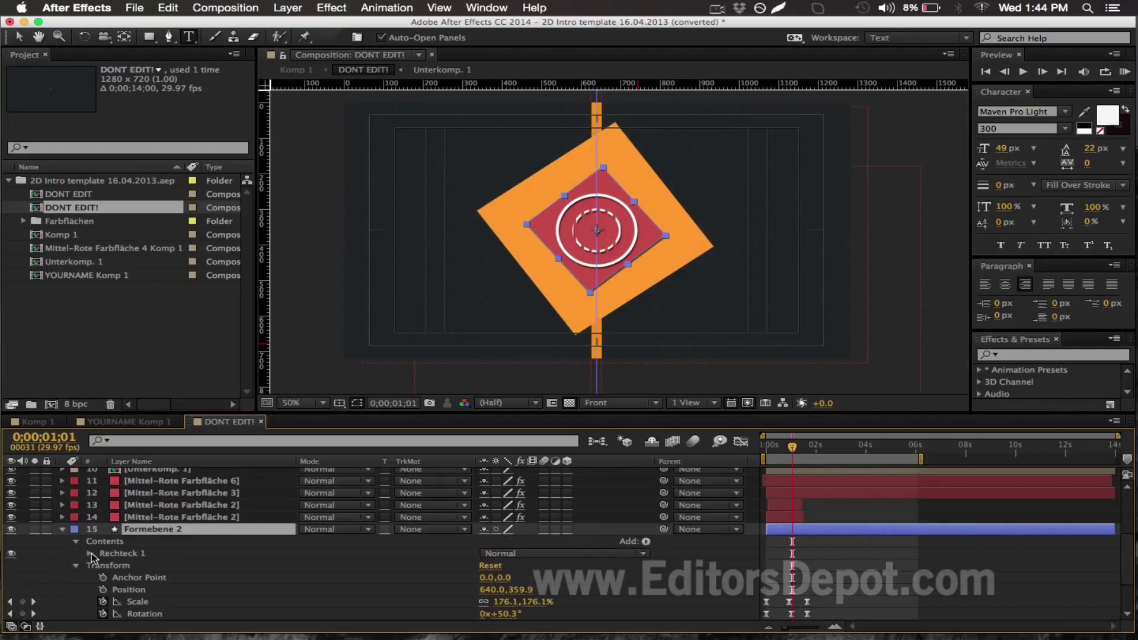
left_click(86, 554)
left_click(104, 552)
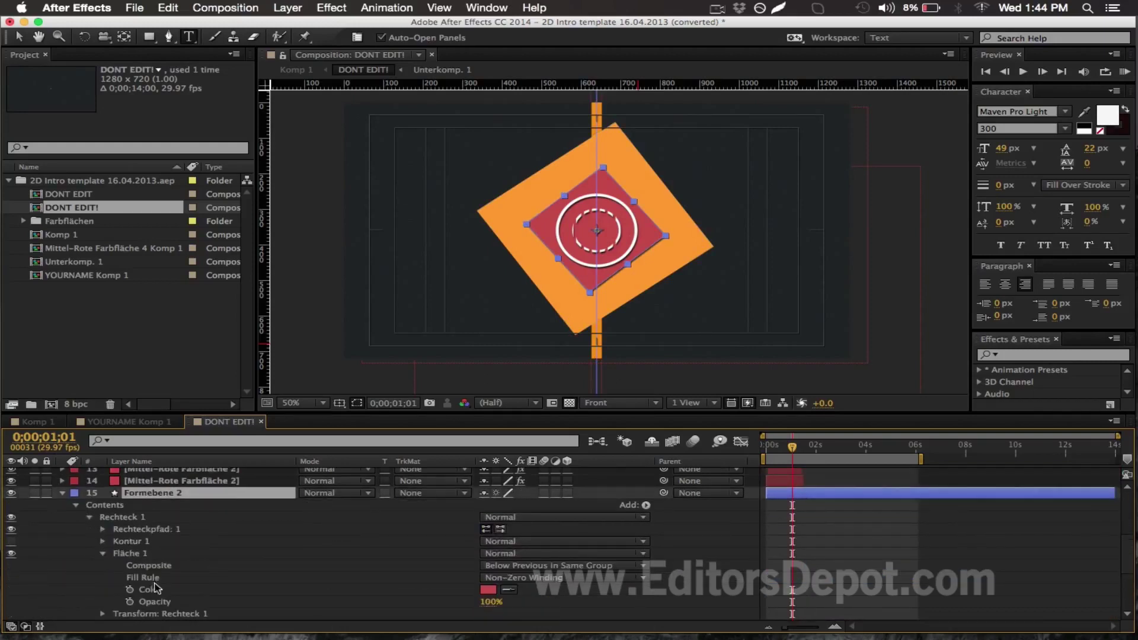
Step: Set the inner square's fill colour to strong blue (0E00FF)
left_click(487, 588)
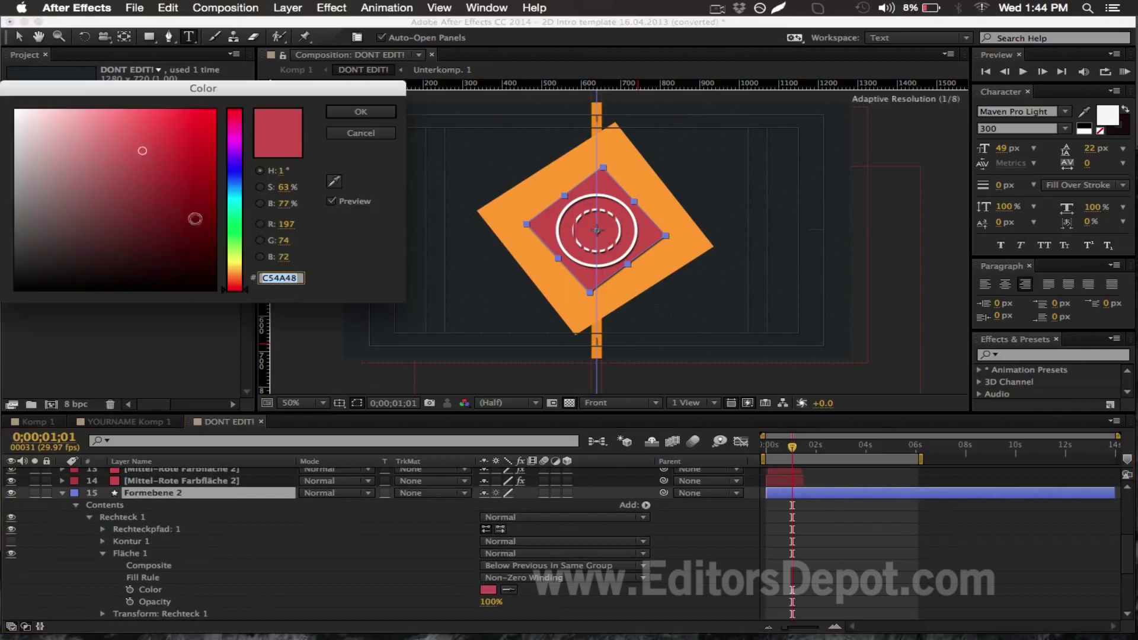
left_click_drag(179, 195, 60, 119)
left_click_drag(74, 157, 186, 146)
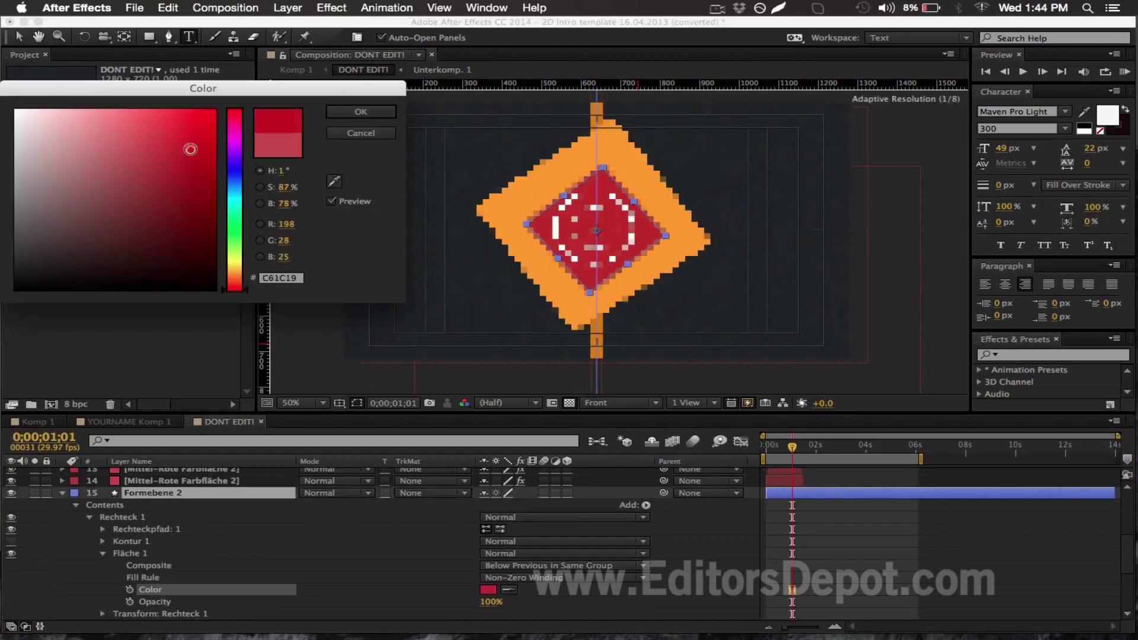
left_click(234, 167)
left_click(213, 136)
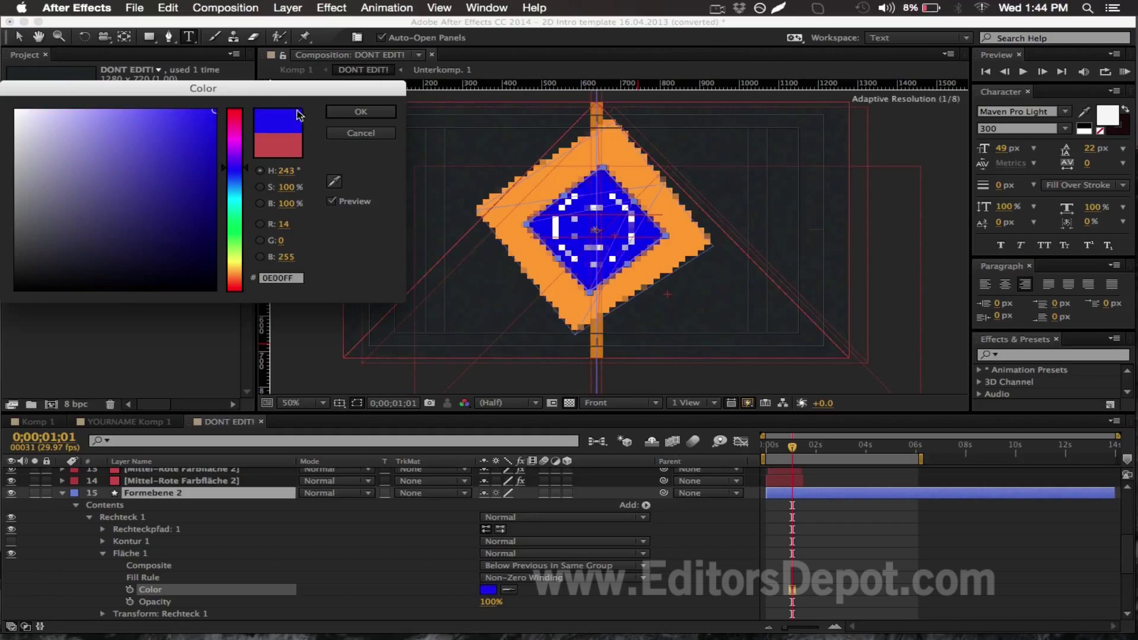
left_click(358, 115)
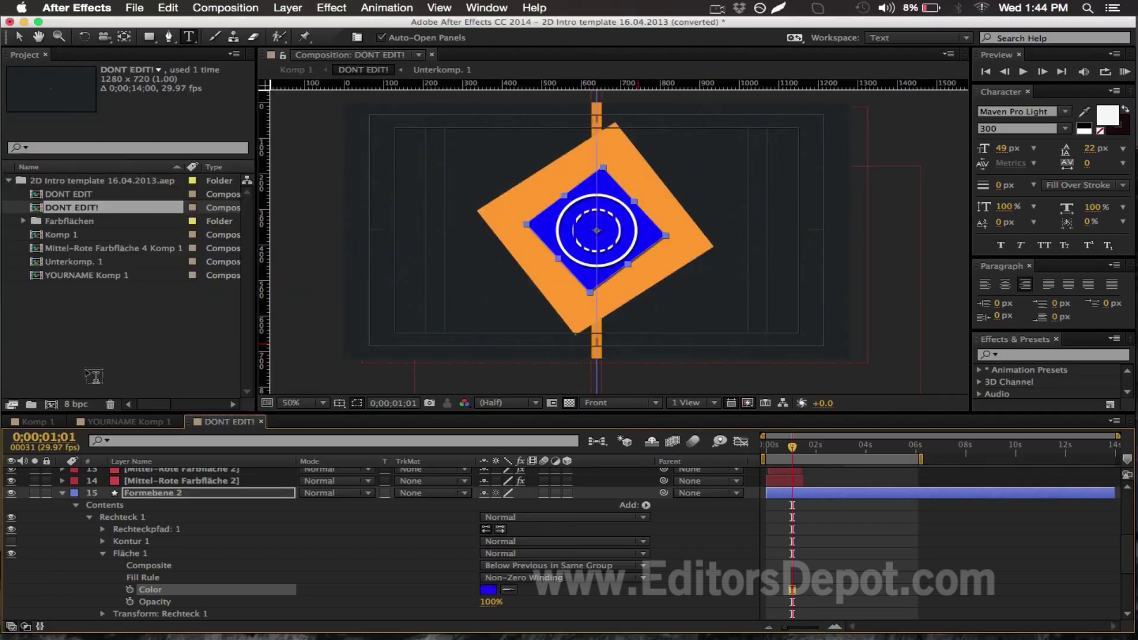
Step: Collapse Formebene 2 and scrub through the orange-and-blue square animation
left_click(62, 496)
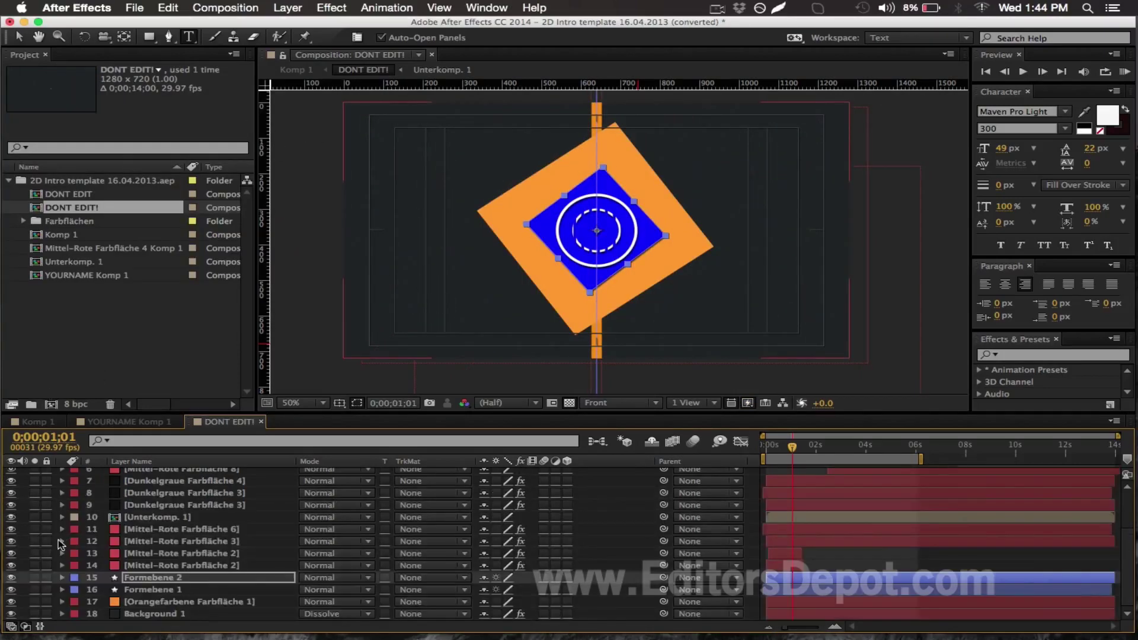
scroll(85, 524, "up", 5)
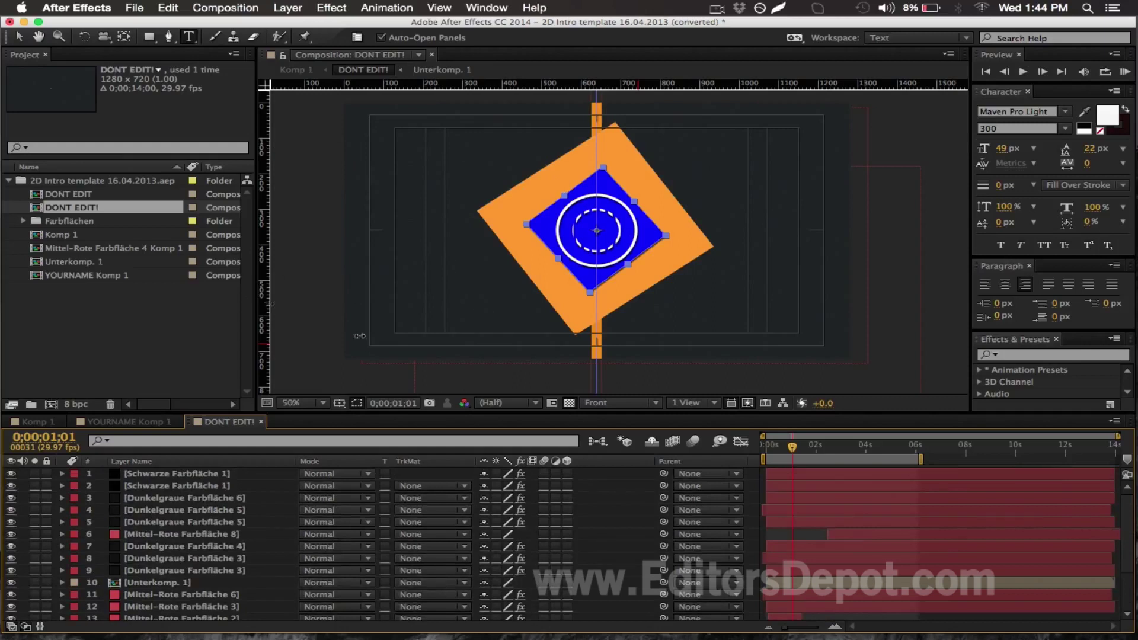
left_click_drag(792, 446, 773, 447)
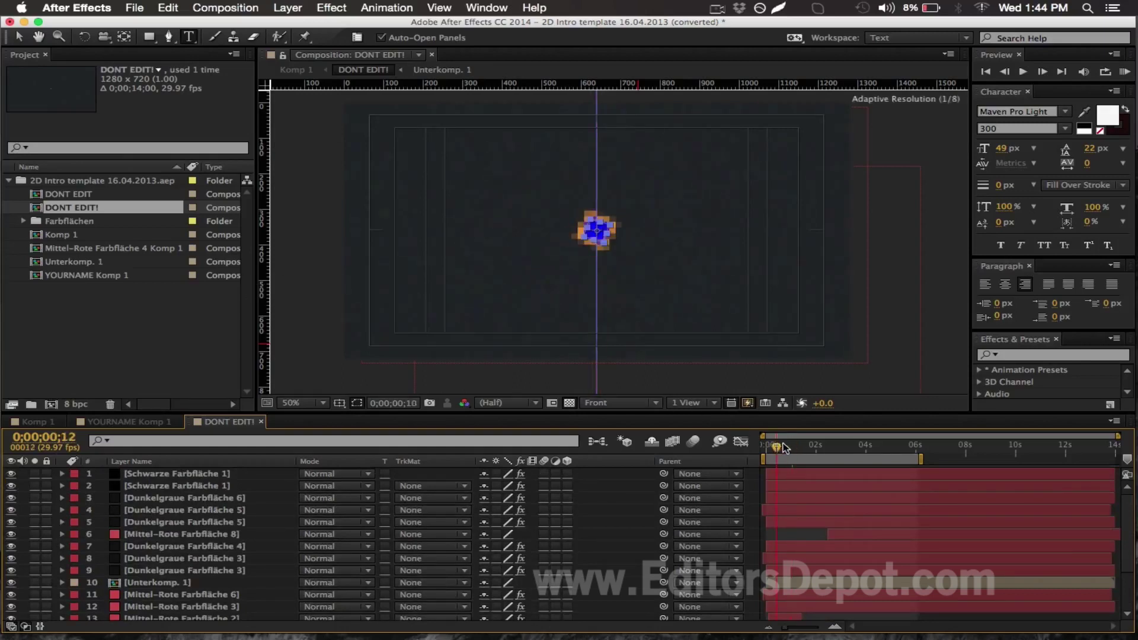
left_click_drag(780, 448, 911, 446)
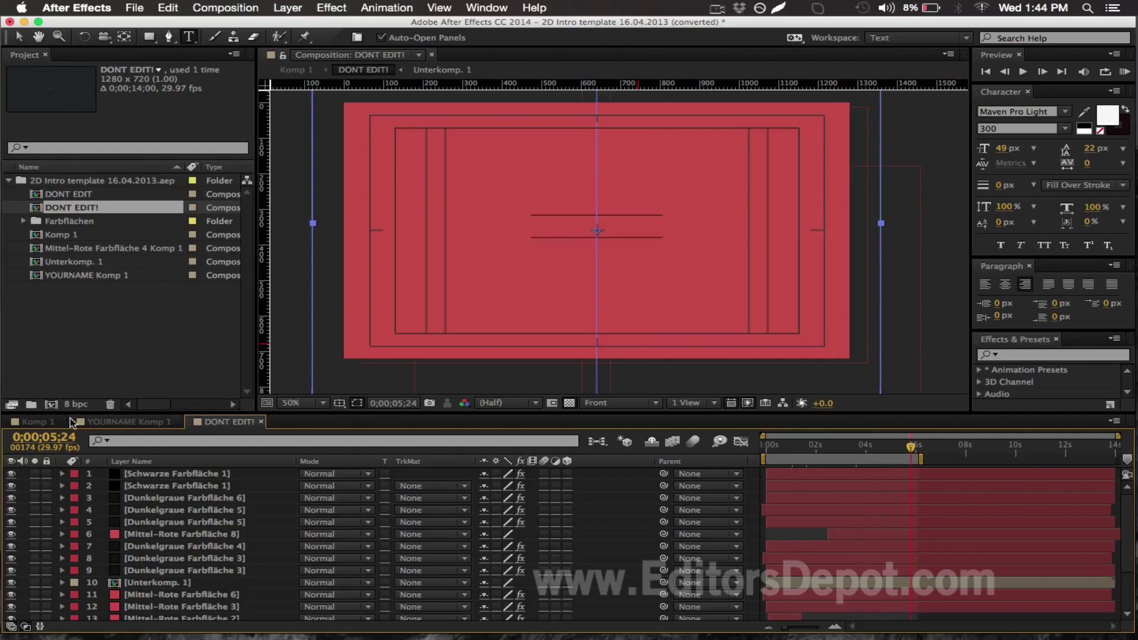
Step: Scrub Komp 1 to about 2.7 seconds, check the DONT EDIT! precomp, then return
left_click(40, 421)
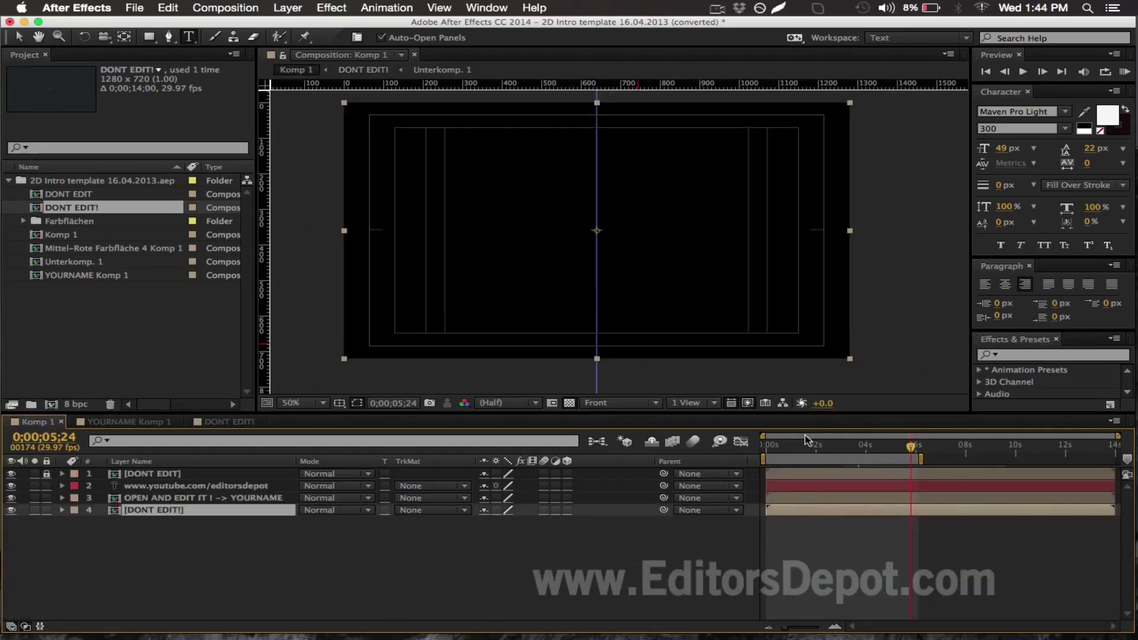
left_click_drag(805, 441, 834, 447)
left_click(228, 424)
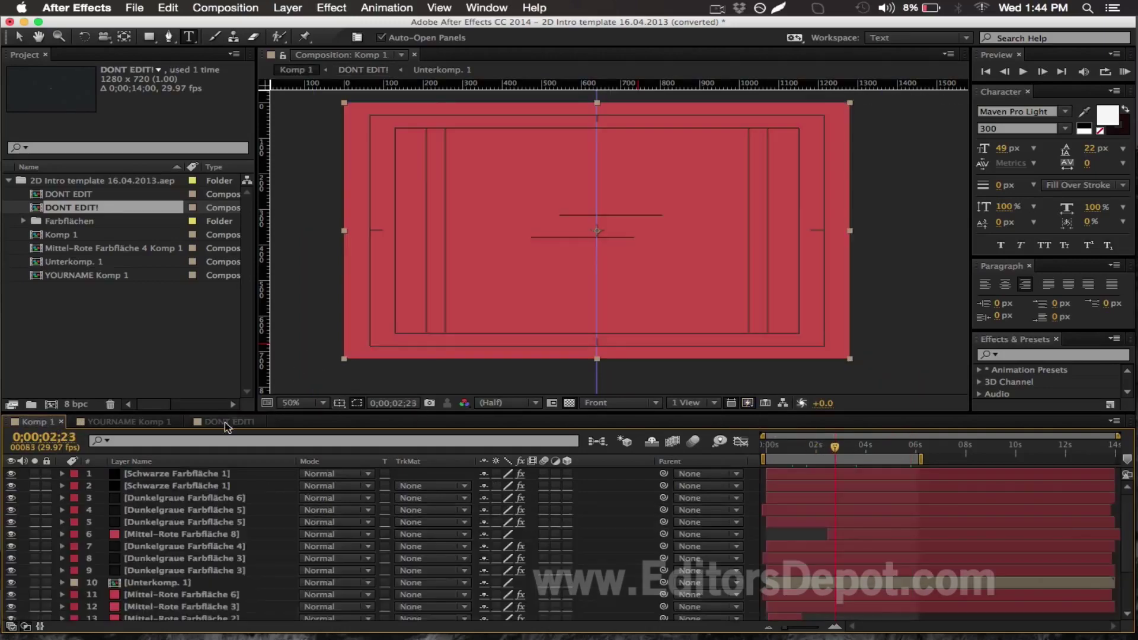
scroll(190, 560, "down", 3)
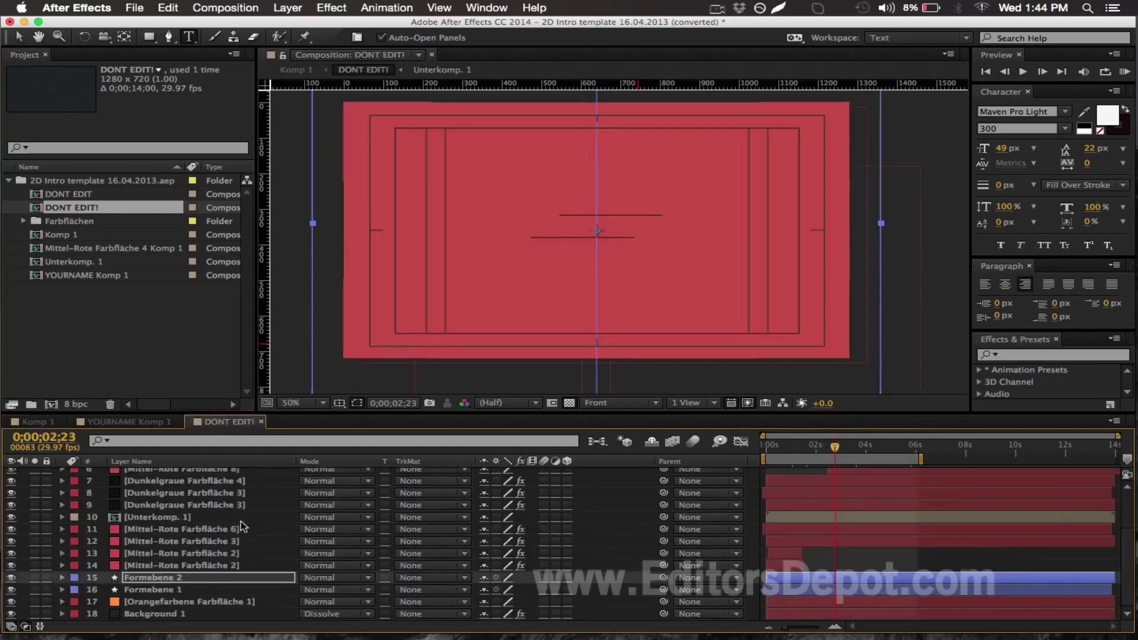
left_click(189, 565)
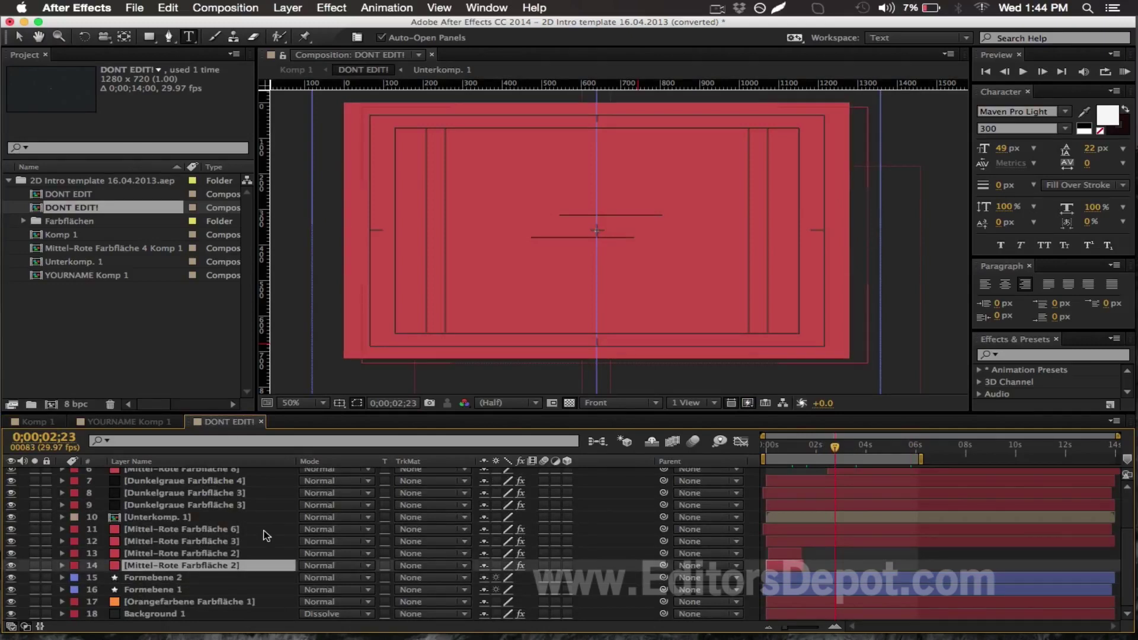
left_click(36, 422)
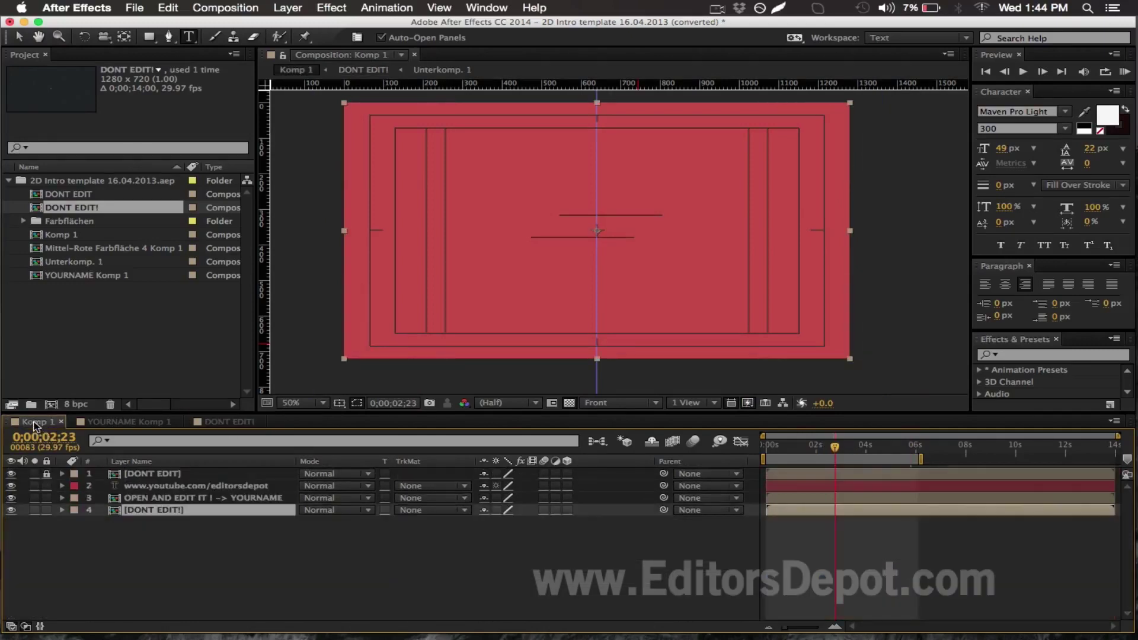